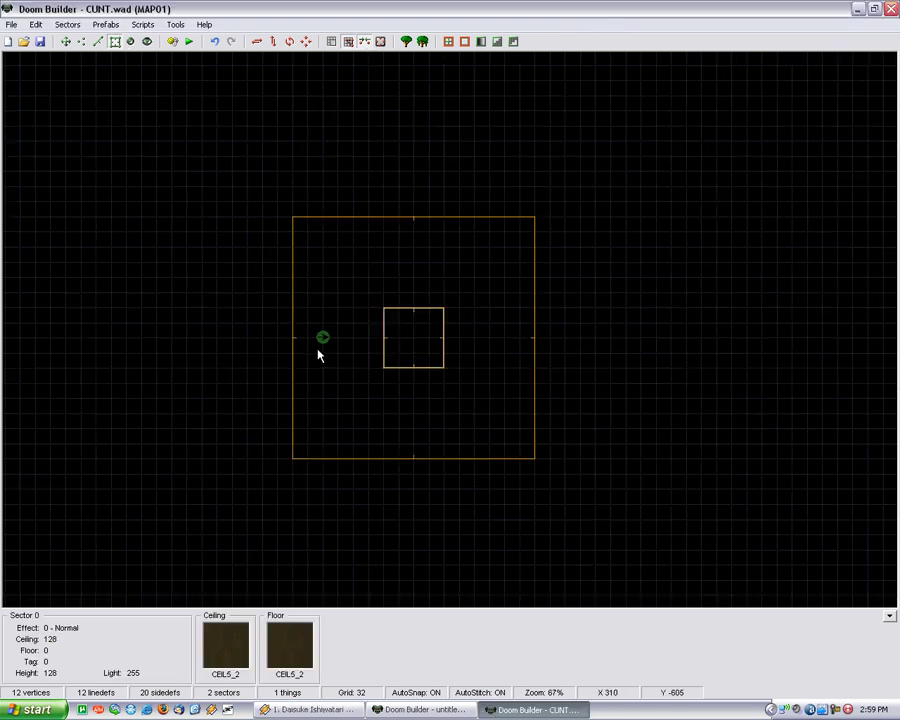
Test-run the map and walk up to and across the first room's pit.
scroll(340, 355, up, 2)
scroll(436, 324, up, 4)
scroll(433, 322, up, 2)
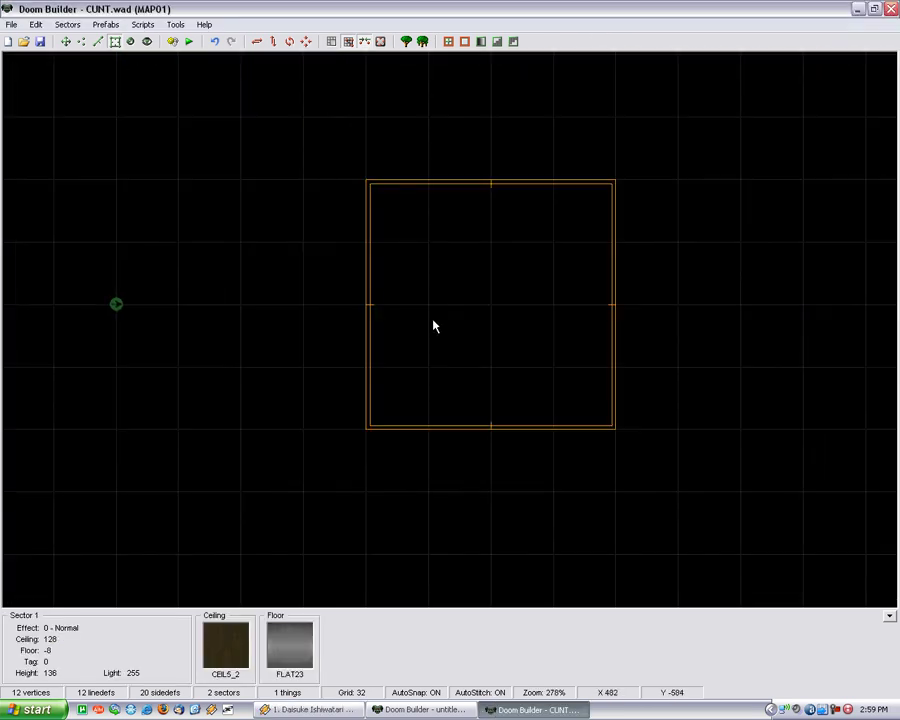
scroll(239, 333, down, 5)
scroll(207, 305, down, 1)
scroll(262, 305, down, 1)
scroll(262, 305, up, 5)
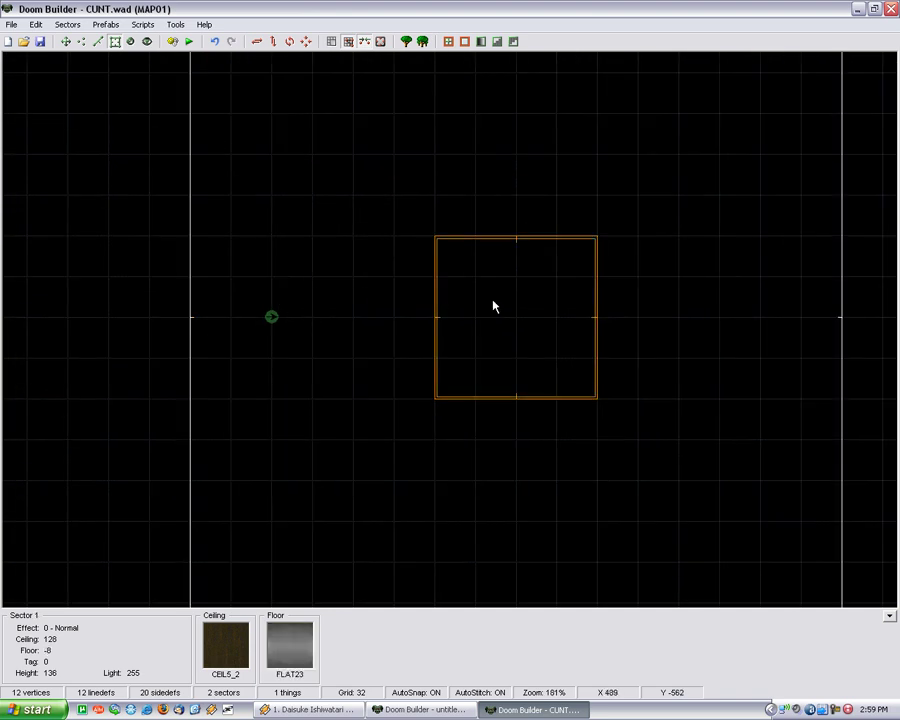
click(197, 50)
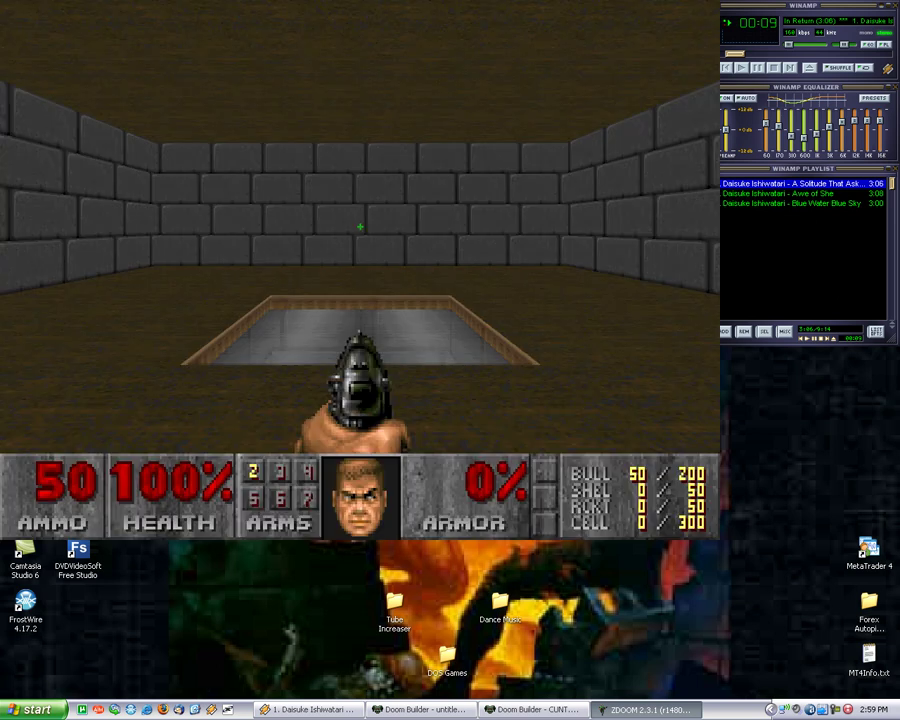
key(Up)
key(Left)
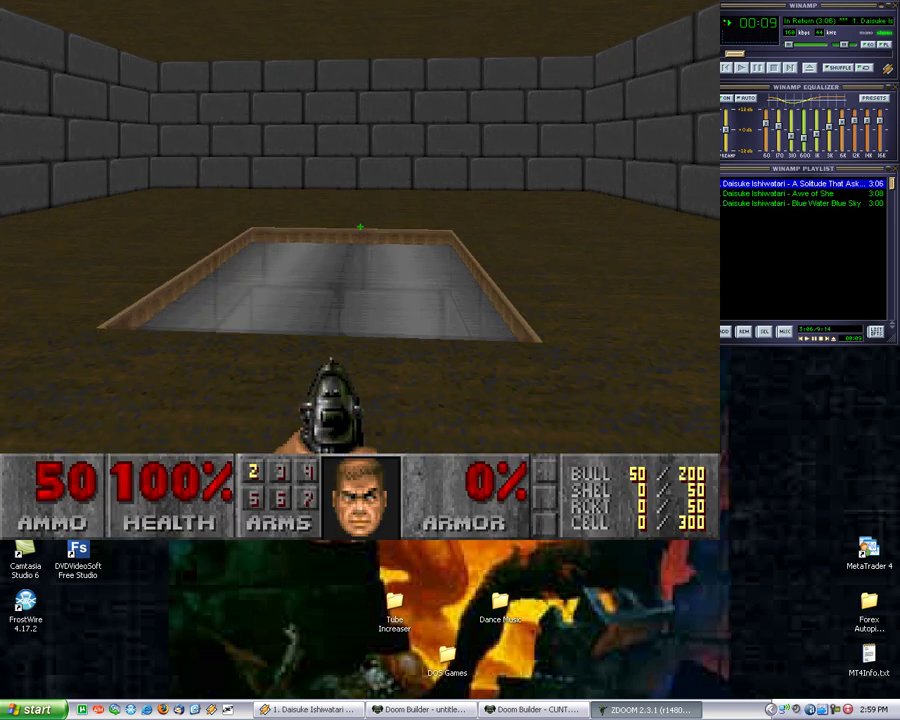
key(Right)
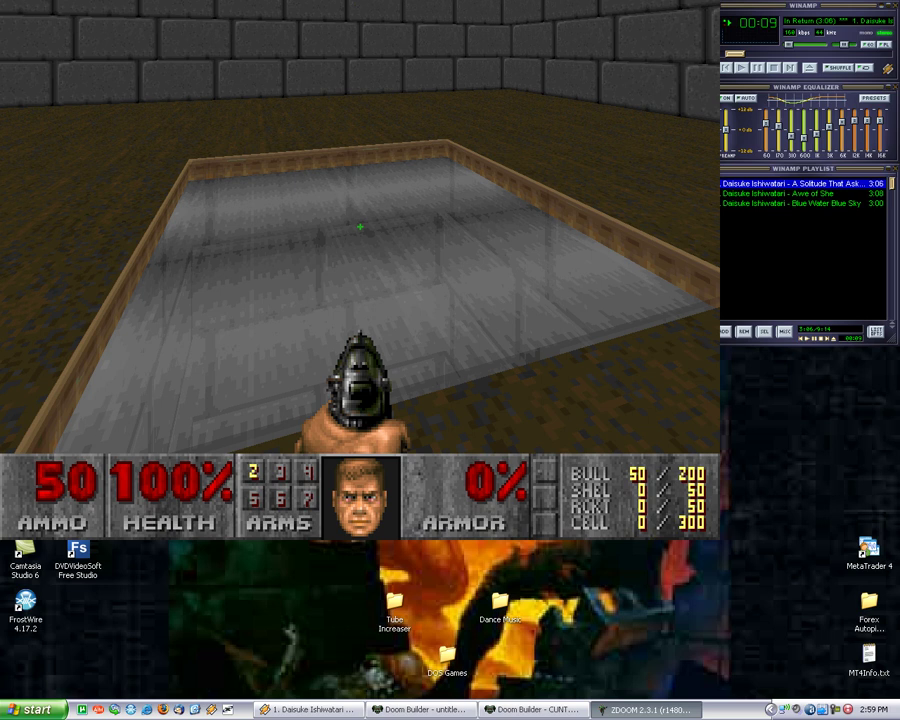
key(Up)
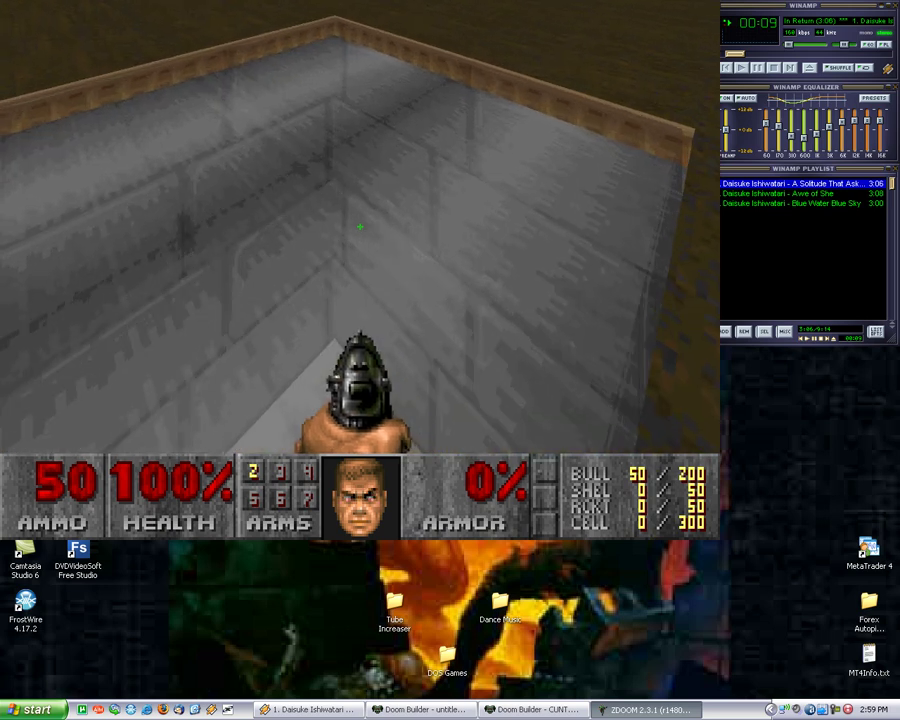
key(Right)
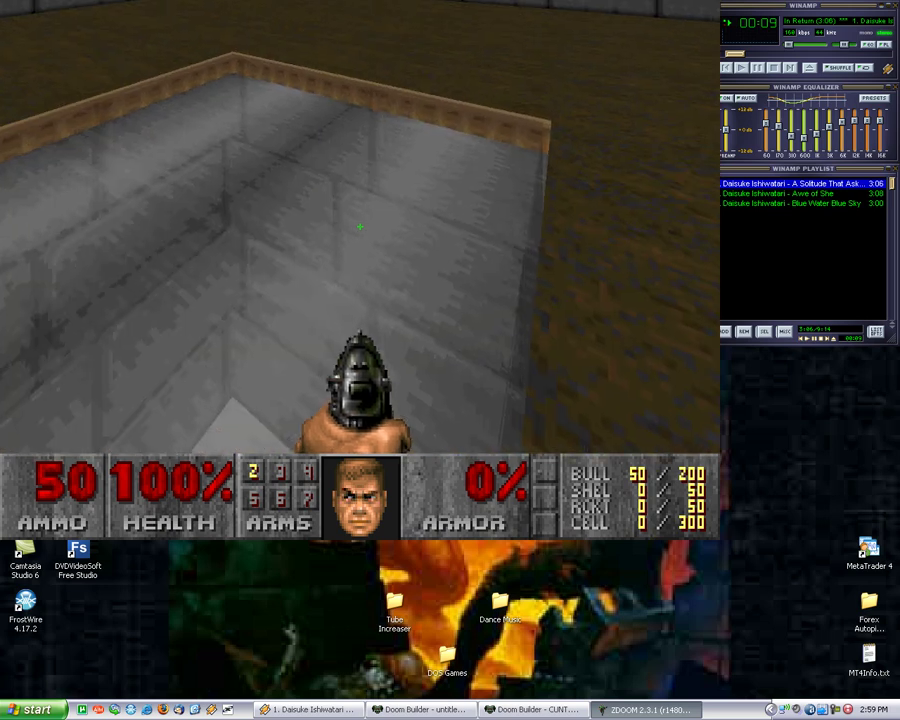
key(Up)
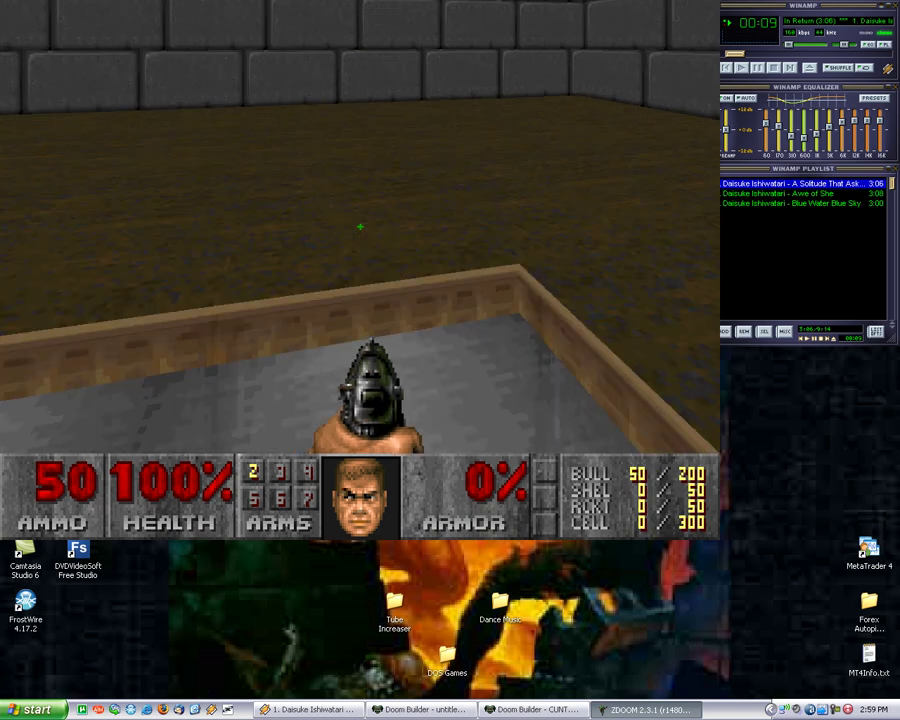
Drop into the pit, fire a shot, then back away and look around it.
key(Down)
key(ctrl)
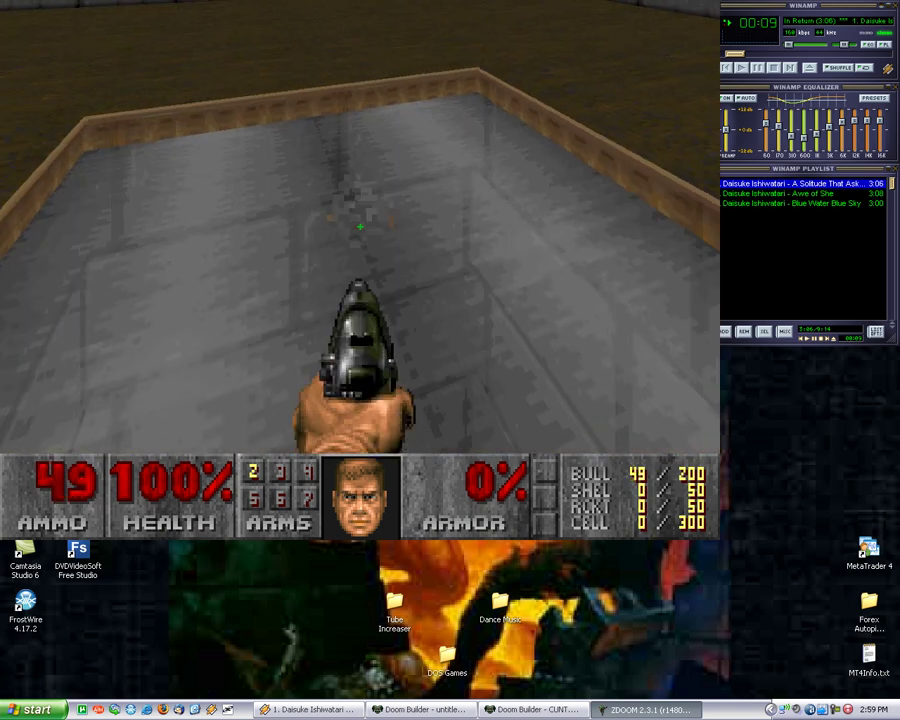
key(ctrl)
key(Down)
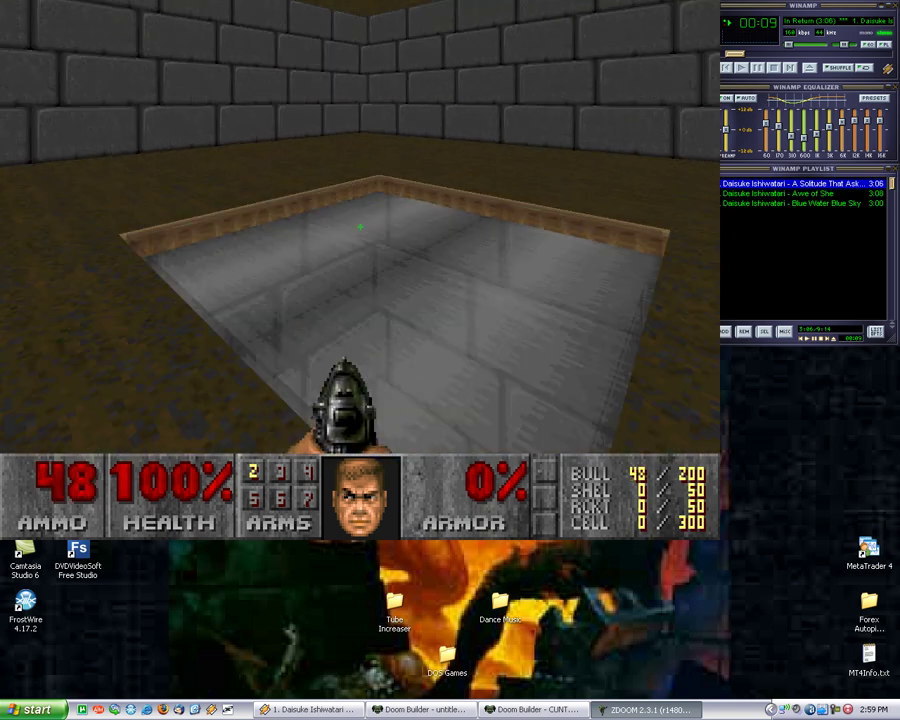
key(Left)
key(Right)
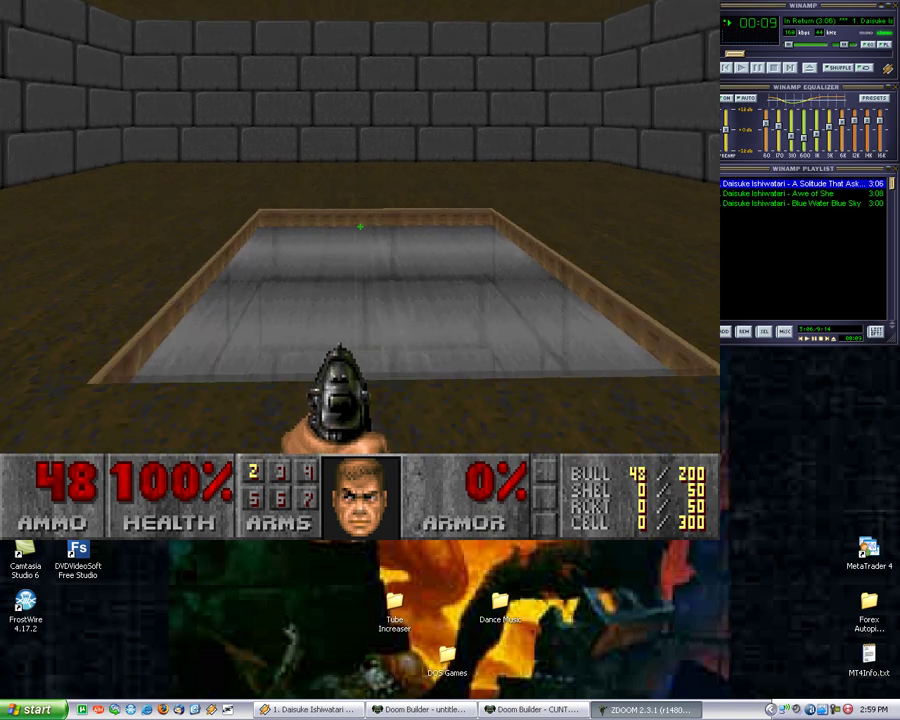
key(Left)
key(Down)
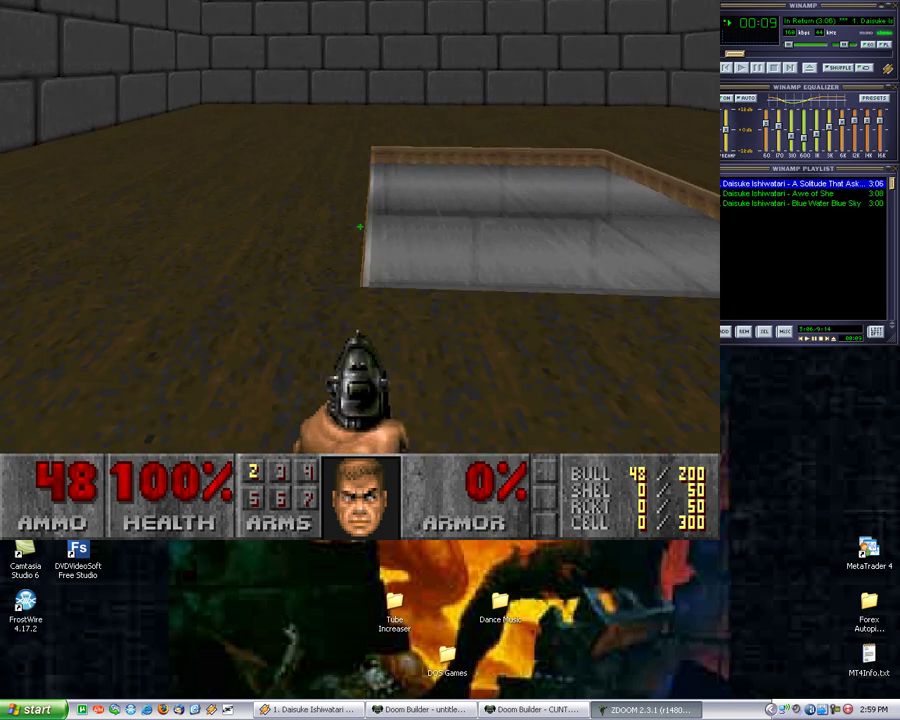
Approach the pit rim and fire, then quit the game back to the editor.
key(Up)
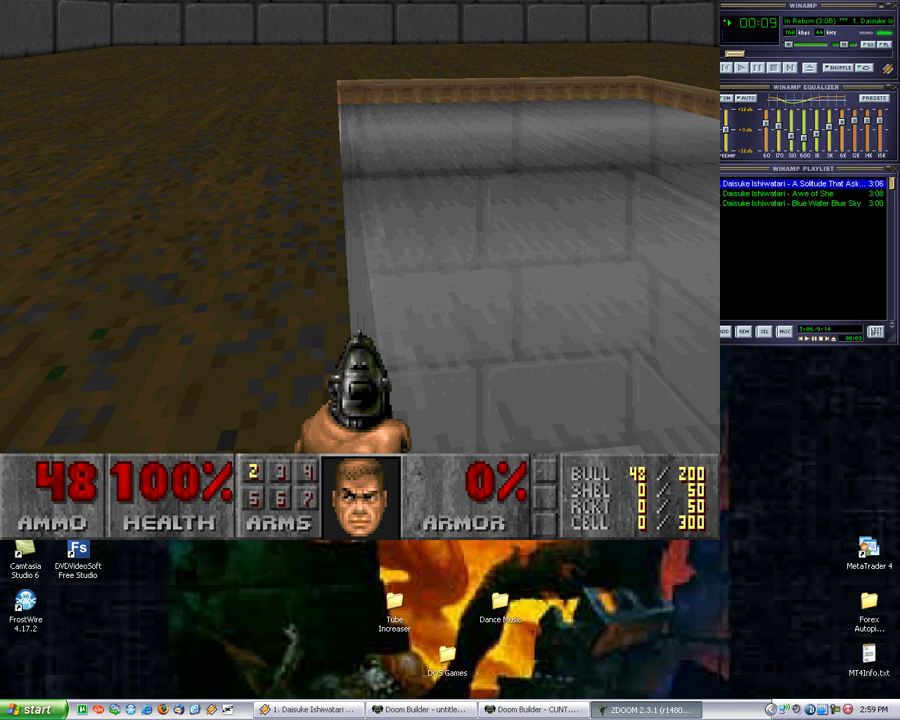
key(Up)
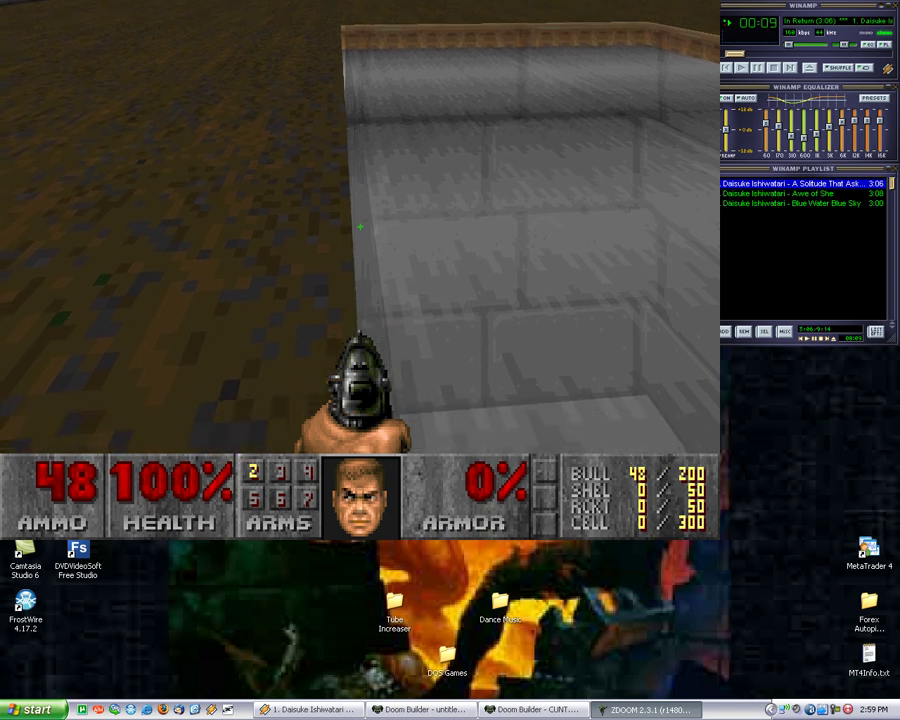
key(ctrl)
key(ctrl)
key(Down)
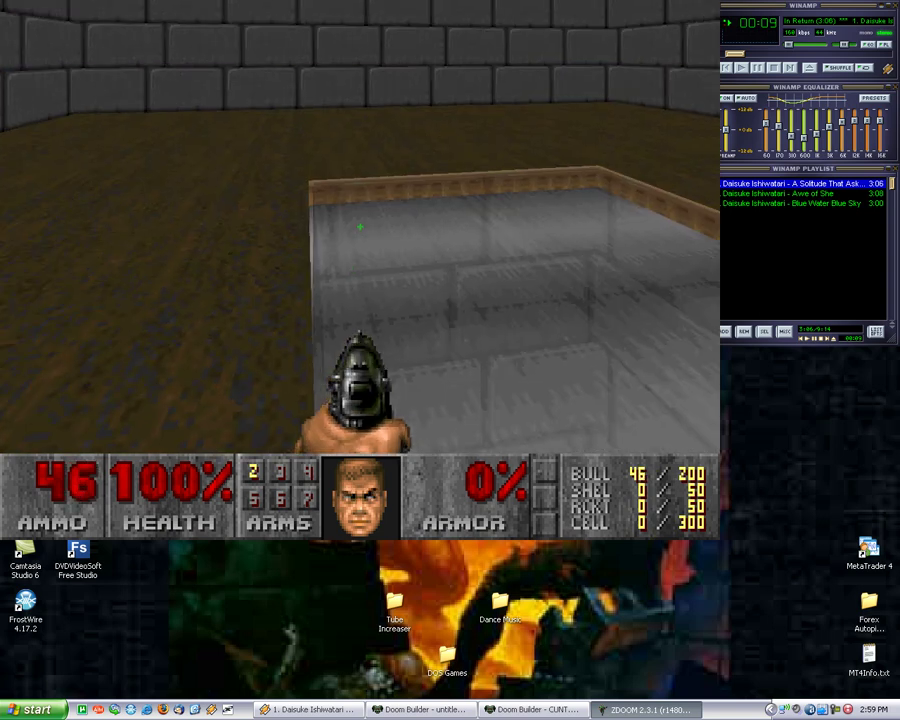
key(Escape)
key(Up)
key(Return)
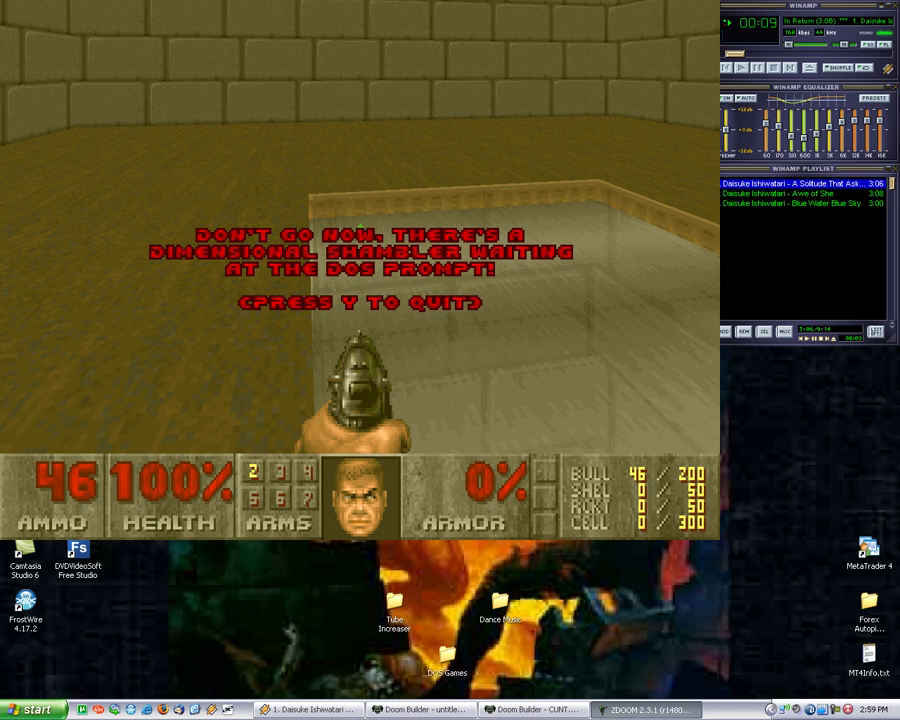
key(y)
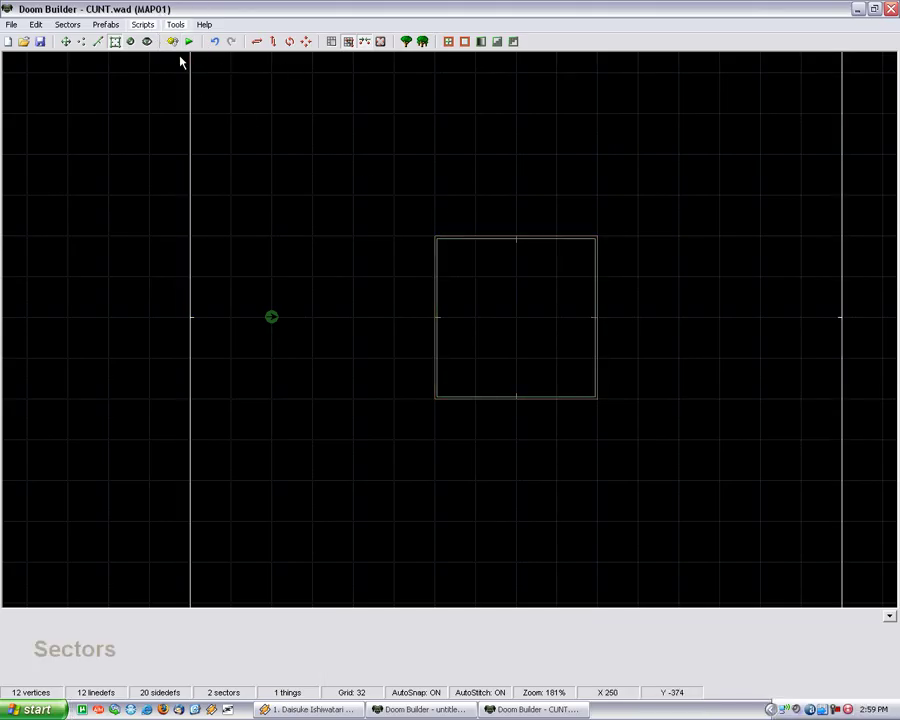
In Lines mode, draw a 512×512 square sector to the right of the first room.
scroll(116, 82, down, 2)
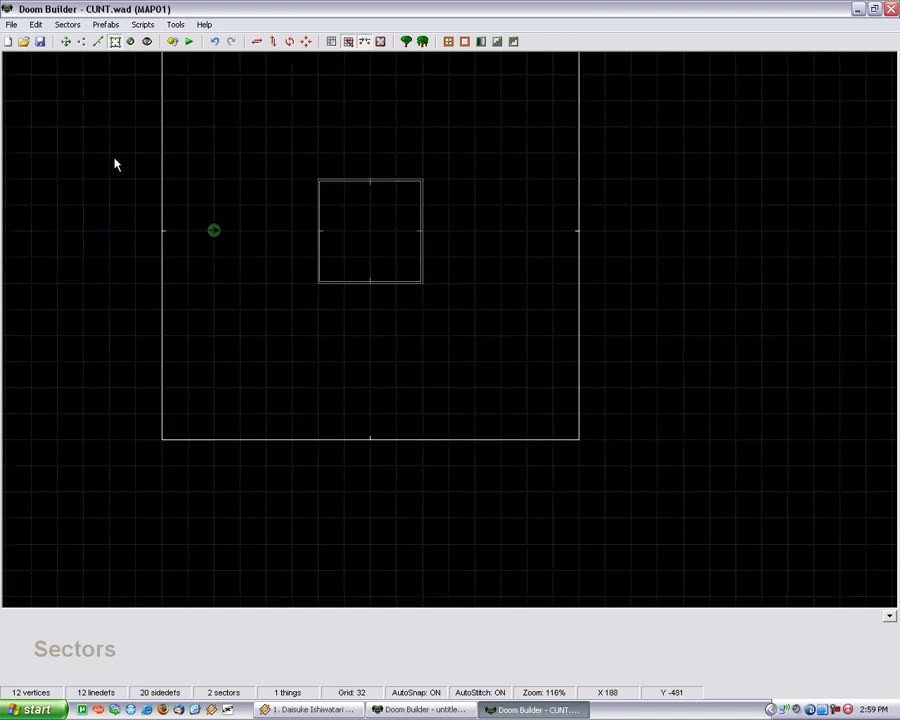
scroll(269, 158, up, 4)
scroll(253, 143, up, 2)
scroll(253, 143, down, 8)
scroll(133, 469, down, 2)
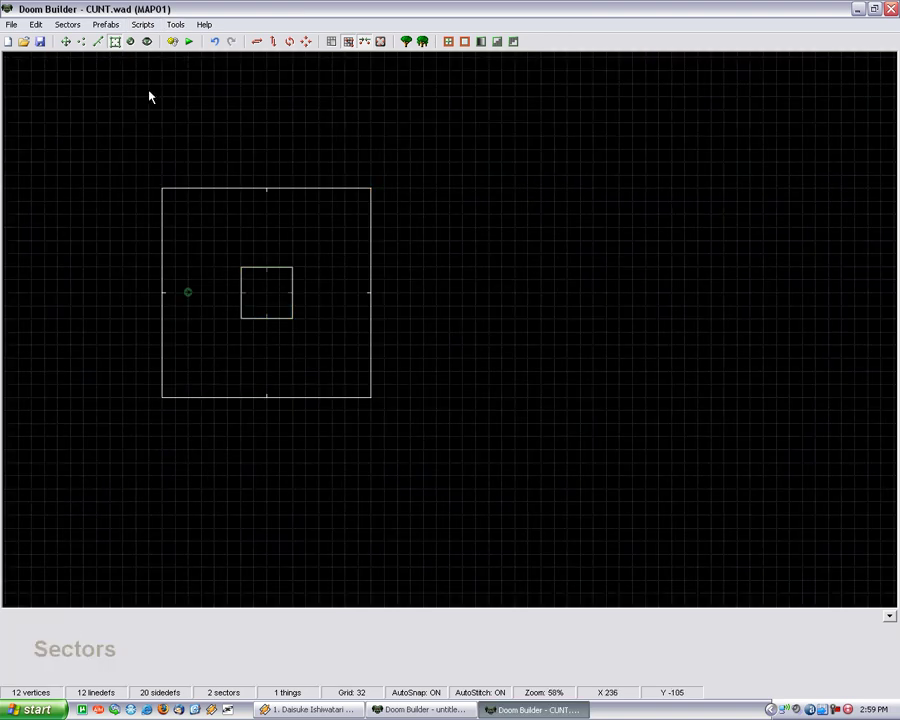
click(104, 24)
key(l)
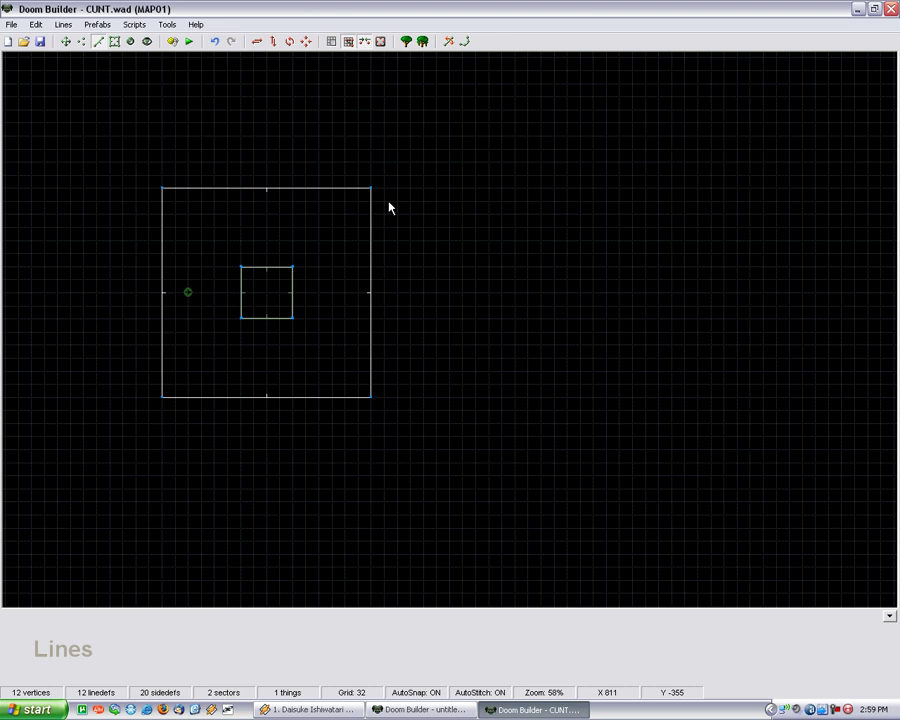
click(384, 187)
click(384, 397)
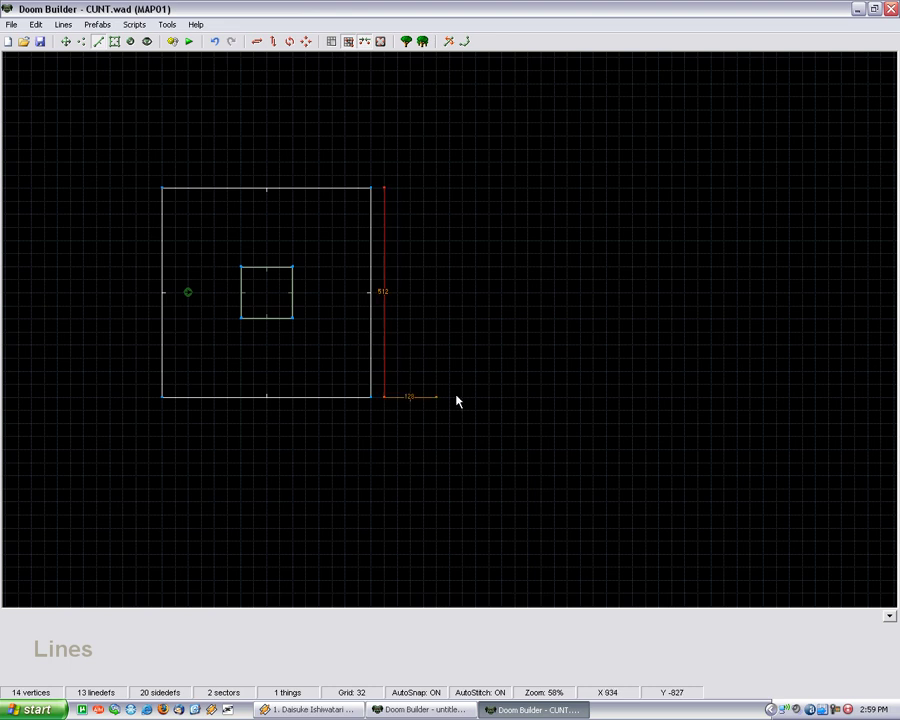
click(593, 397)
click(593, 187)
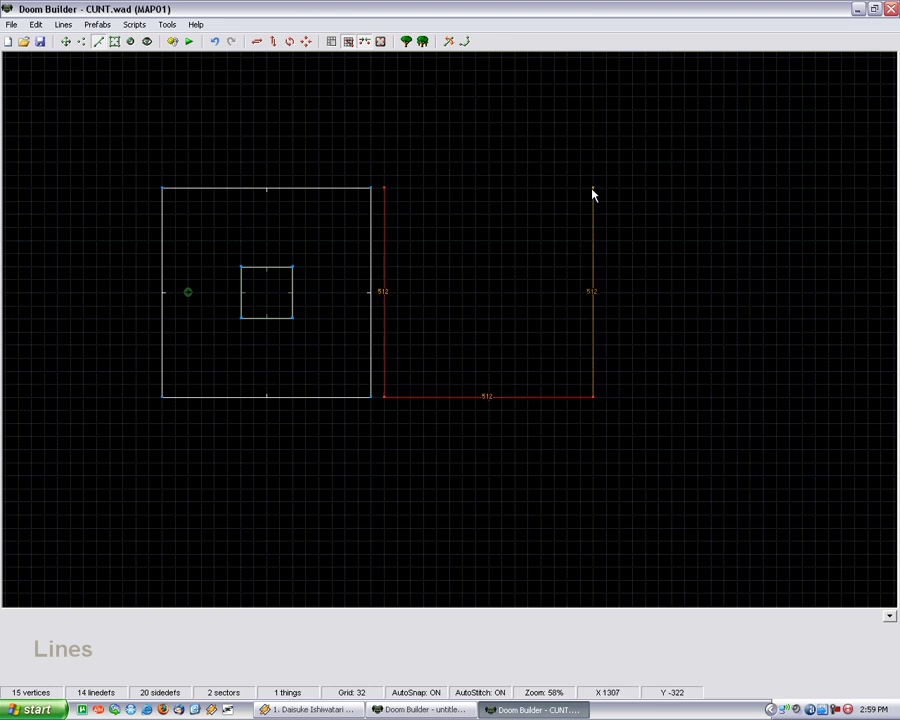
click(384, 187)
Draw a 128×128 square sector inside the new room.
scroll(468, 268, up, 2)
scroll(462, 272, up, 1)
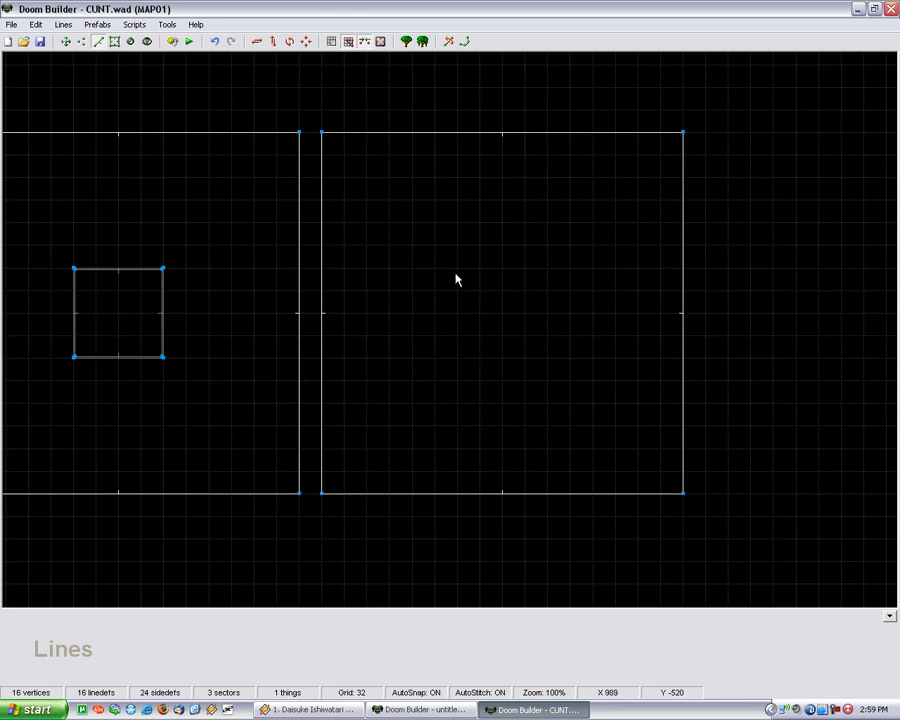
click(457, 268)
click(457, 357)
click(547, 357)
click(547, 268)
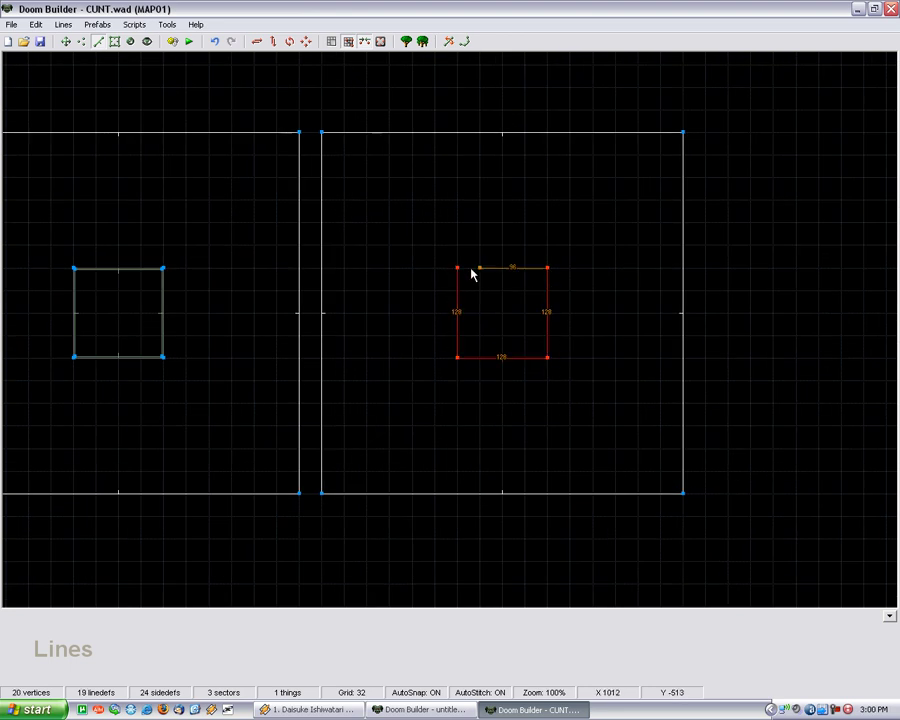
click(457, 268)
scroll(518, 326, down, 1)
Switch between vertex and line modes, zoom in, and change the grid size from 32 to 2 units.
scroll(545, 340, up, 3)
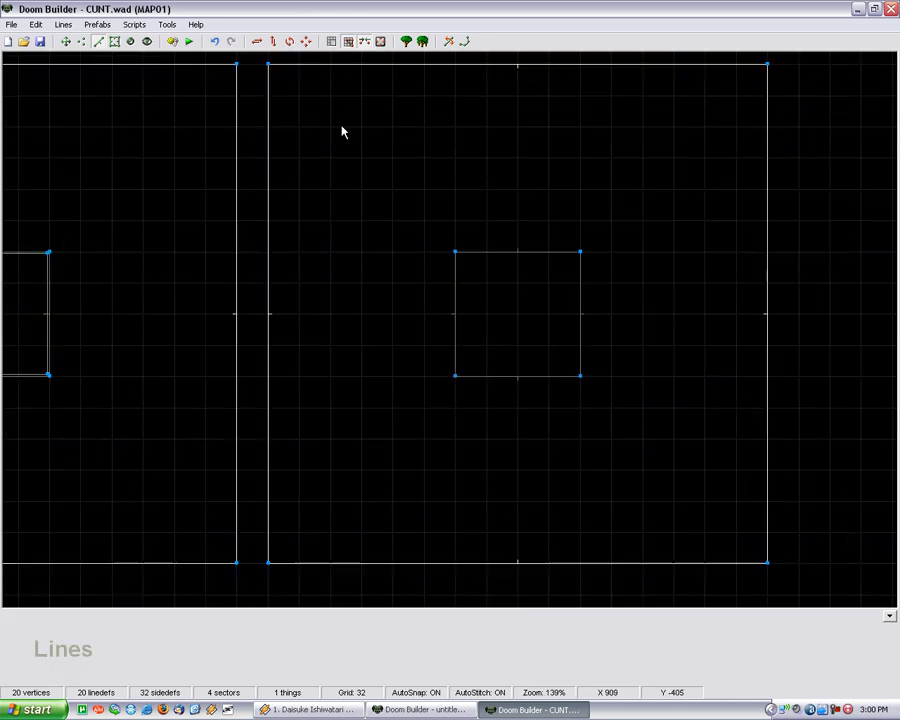
click(115, 41)
click(81, 41)
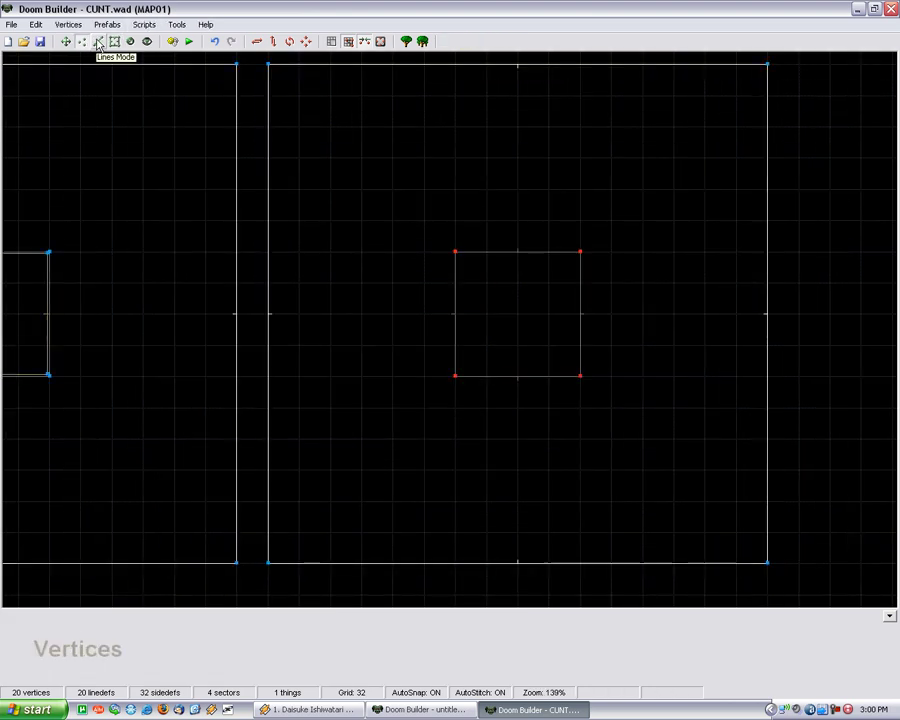
scroll(522, 297, up, 1)
scroll(522, 297, up, 2)
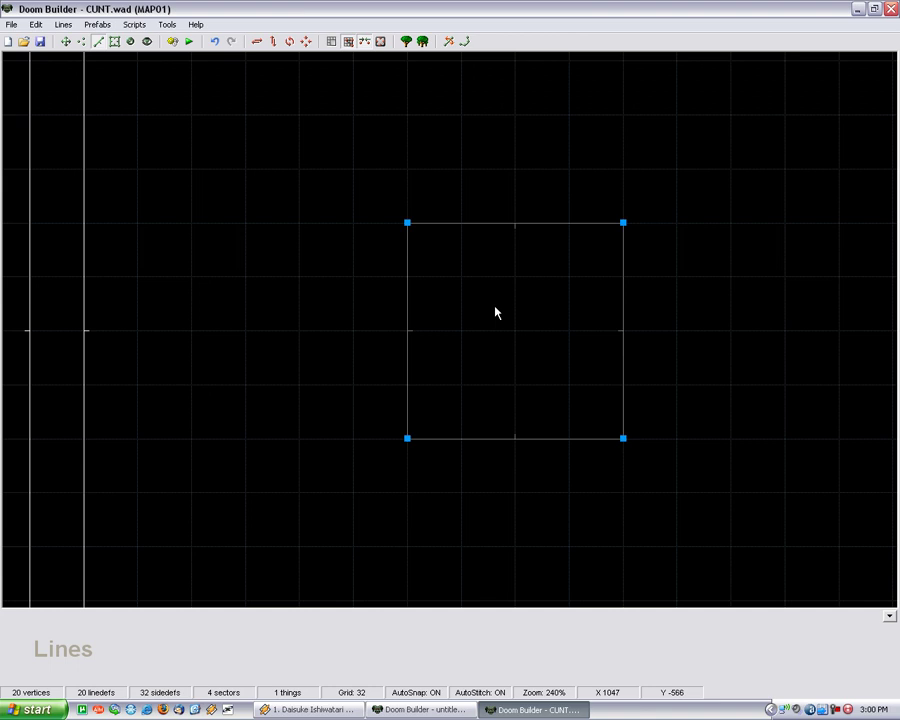
scroll(497, 345, up, 2)
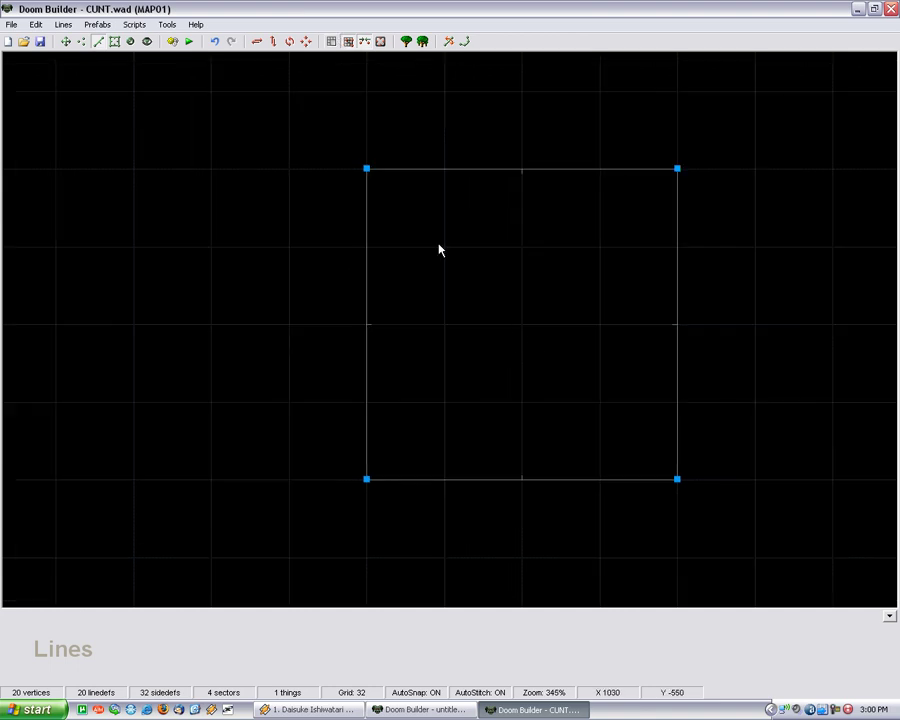
click(330, 46)
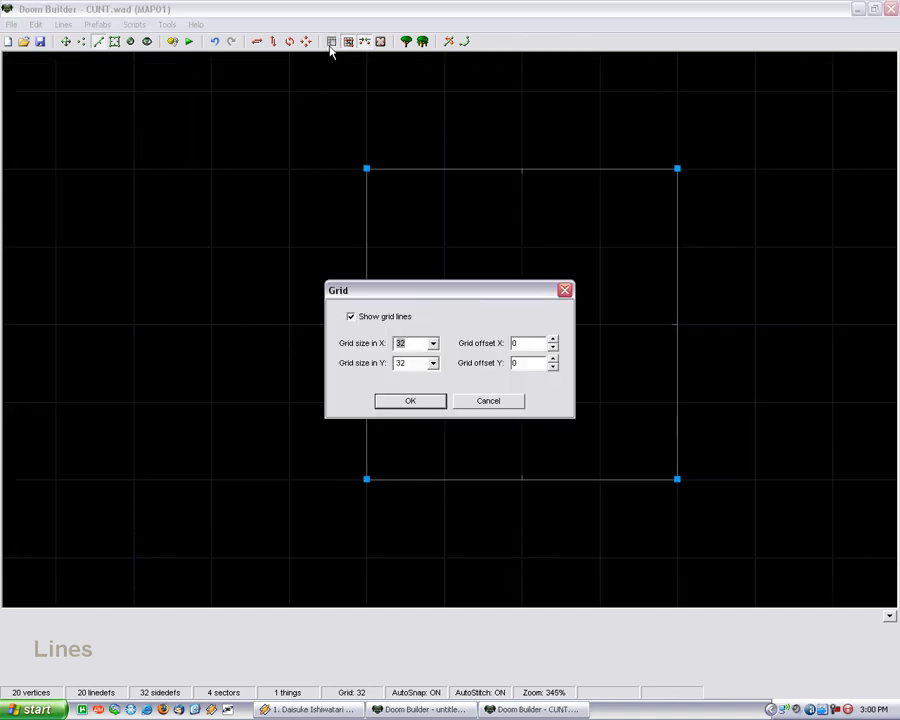
text(2)
key(Return)
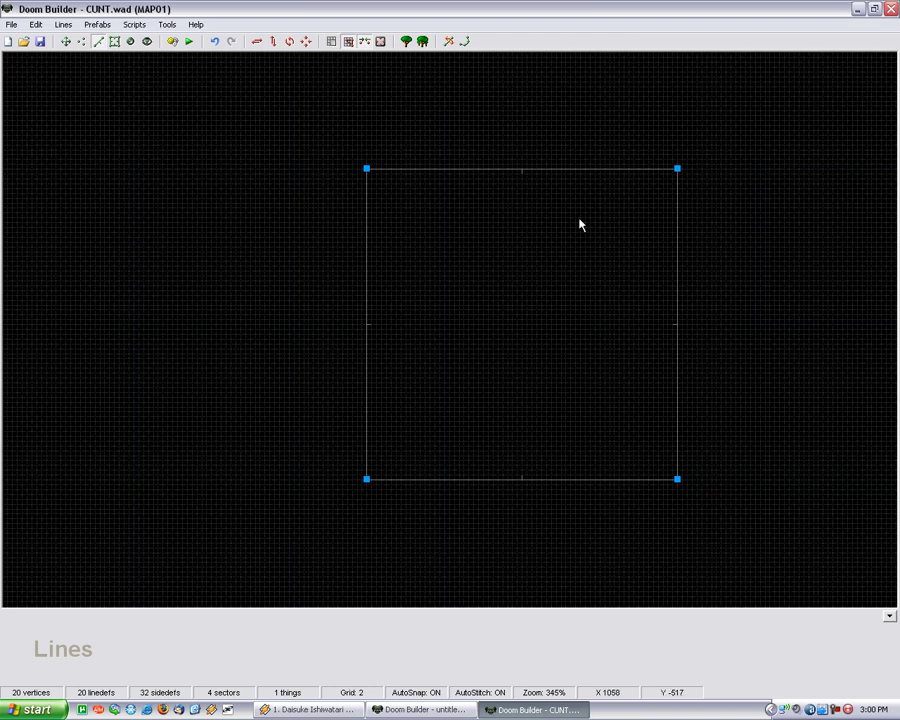
Draw a closed square sector just inside the 128-unit inner square using Insert points.
scroll(383, 176, up, 2)
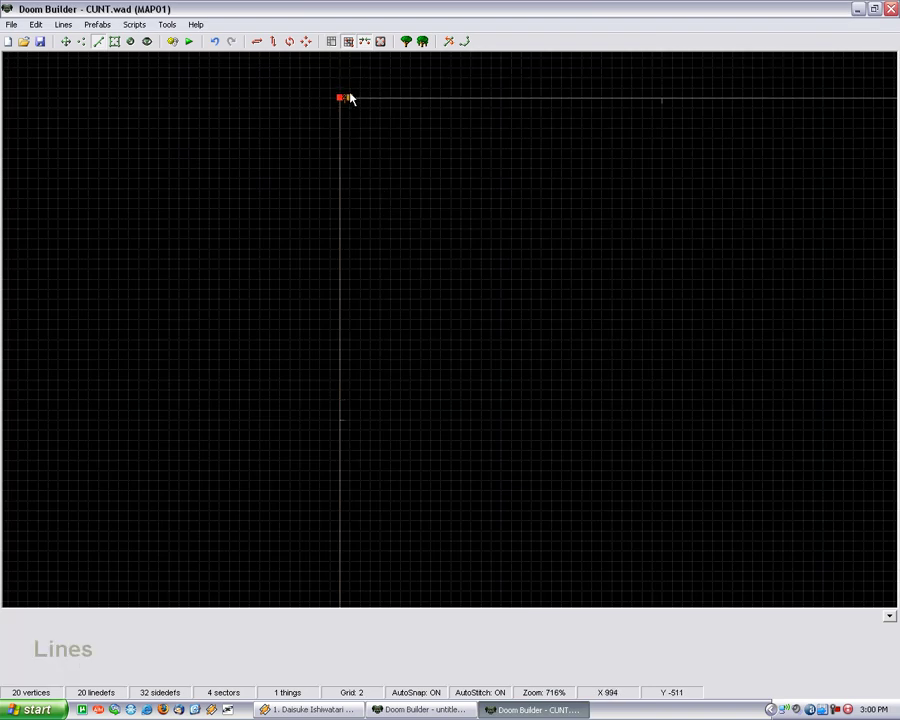
key(Insert)
key(Escape)
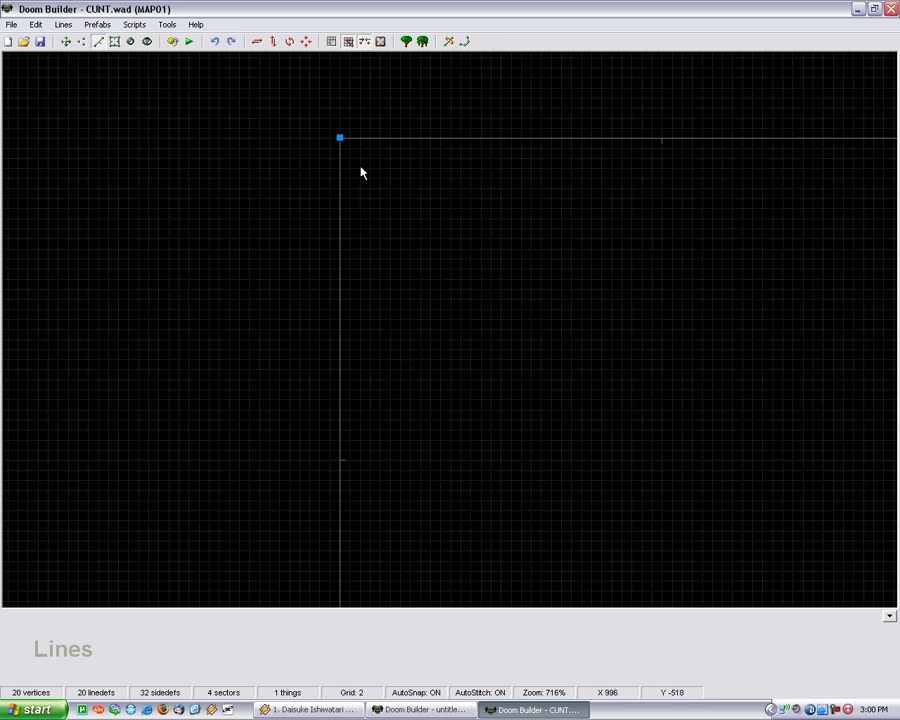
key(Insert)
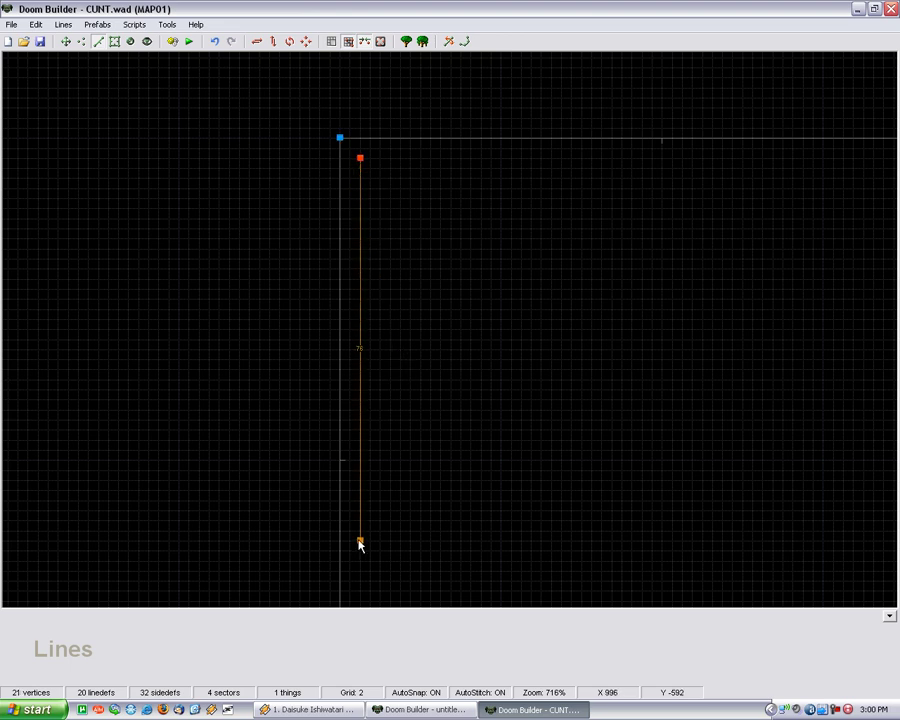
key(Insert)
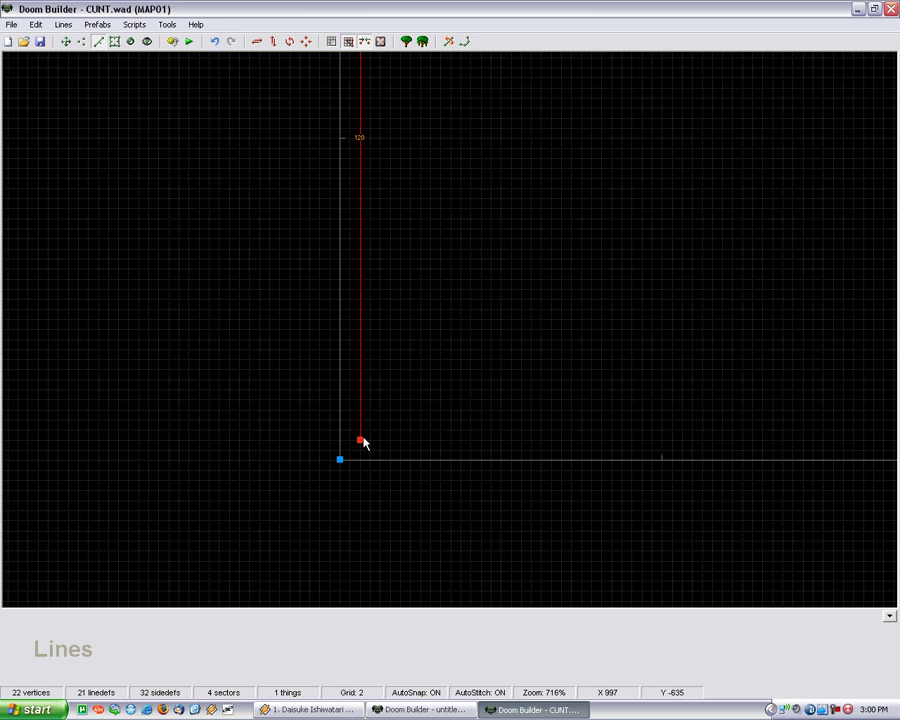
key(Insert)
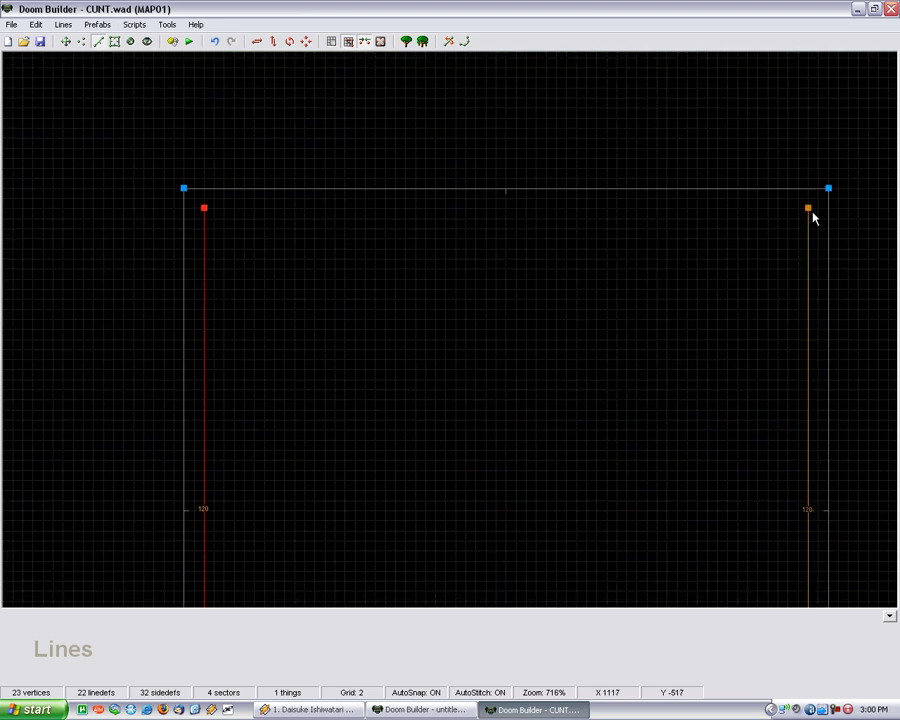
key(Insert)
key(Insert)
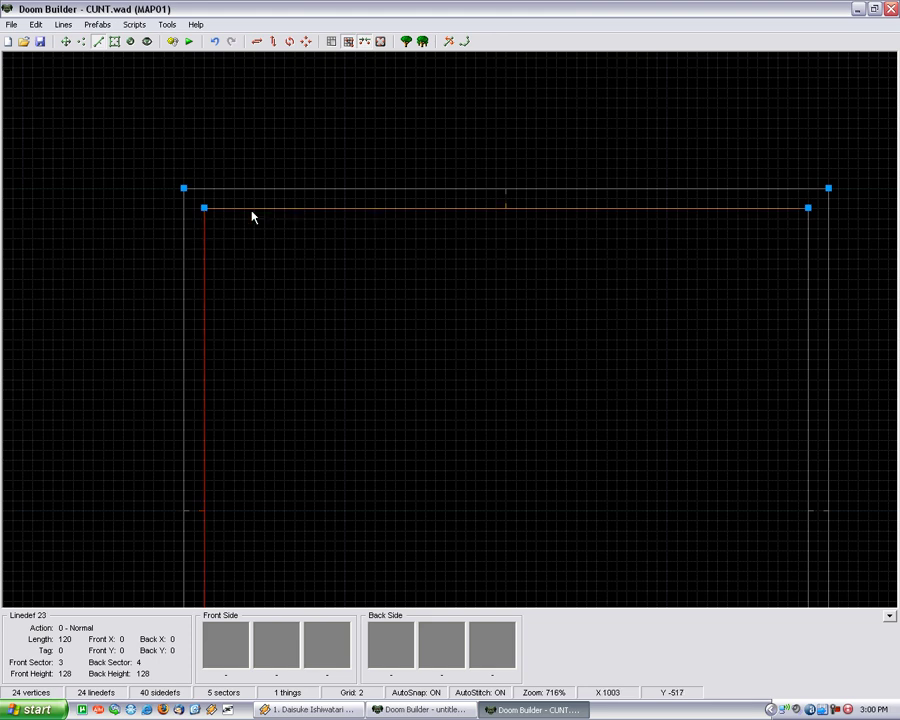
Move the new square's left edge, undo it, then drag its top edge up toward the wall.
key(l)
scroll(756, 342, down, 3)
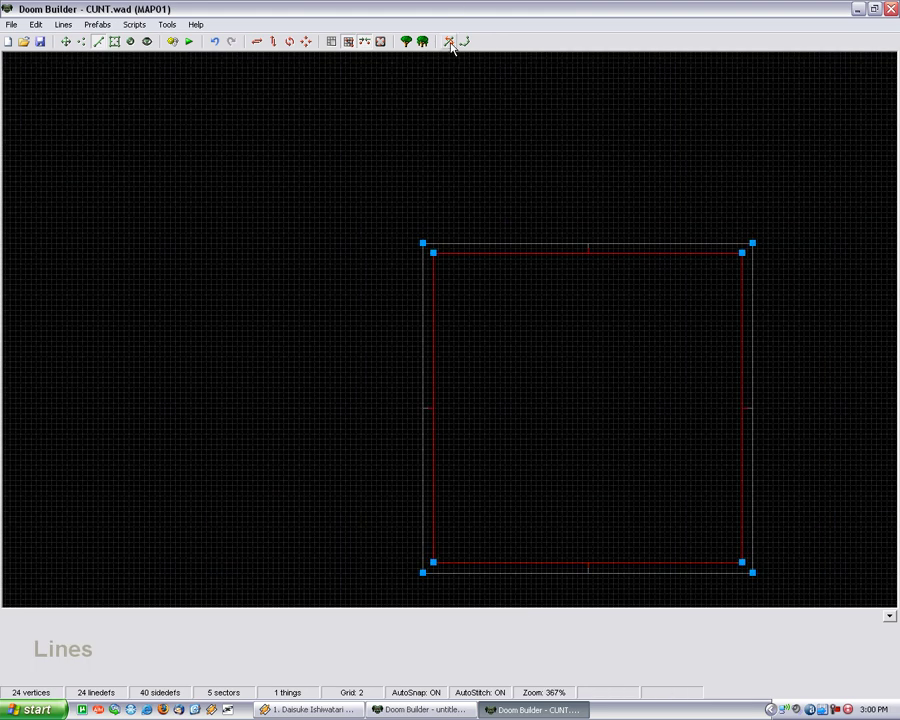
scroll(446, 378, up, 2)
scroll(426, 374, up, 2)
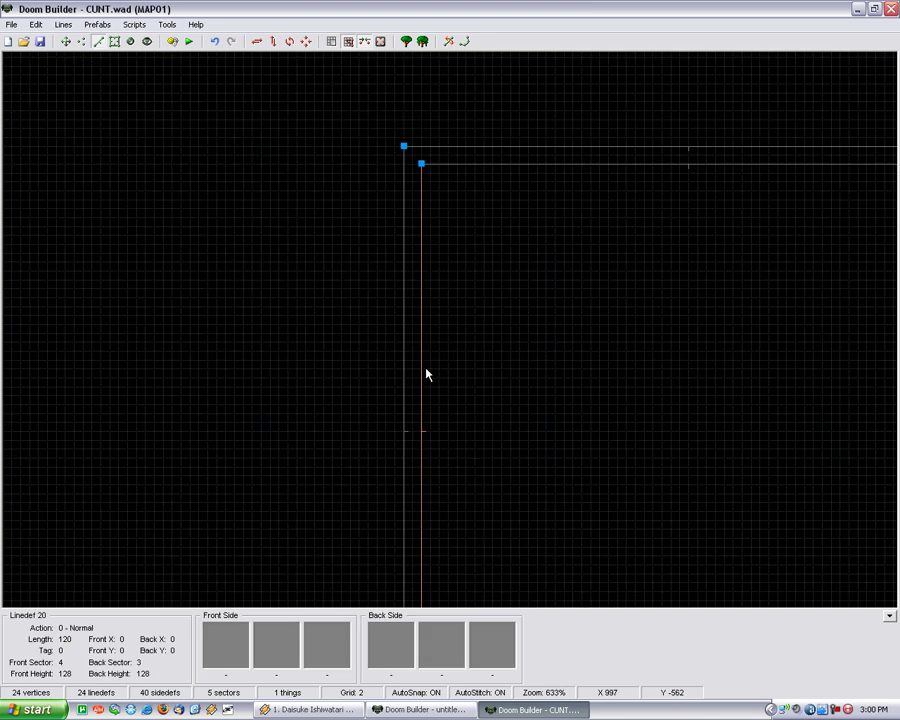
drag(425, 373, 419, 373)
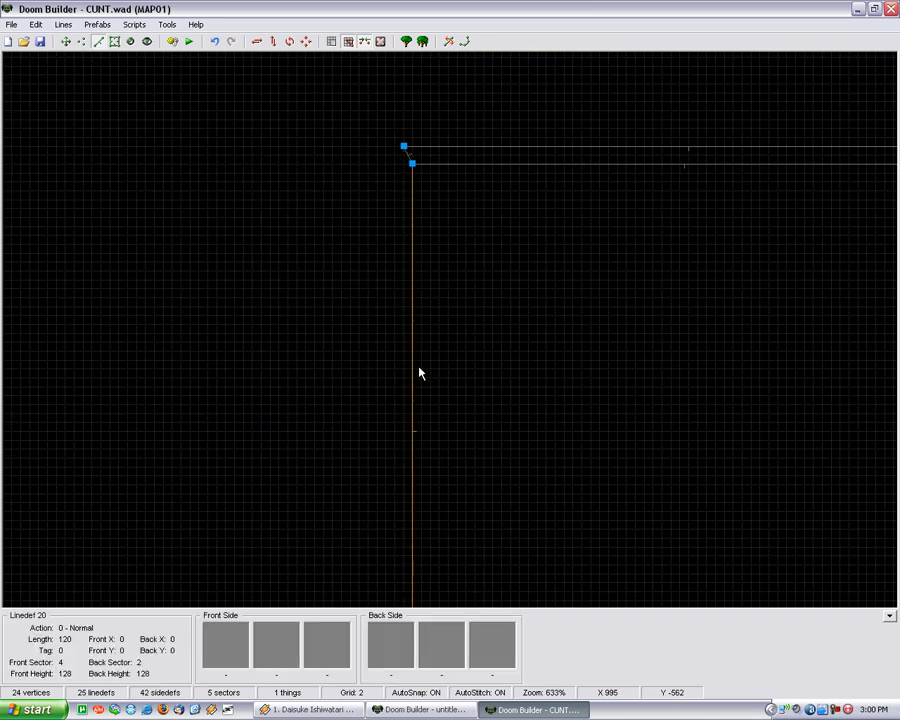
key(ctrl+z)
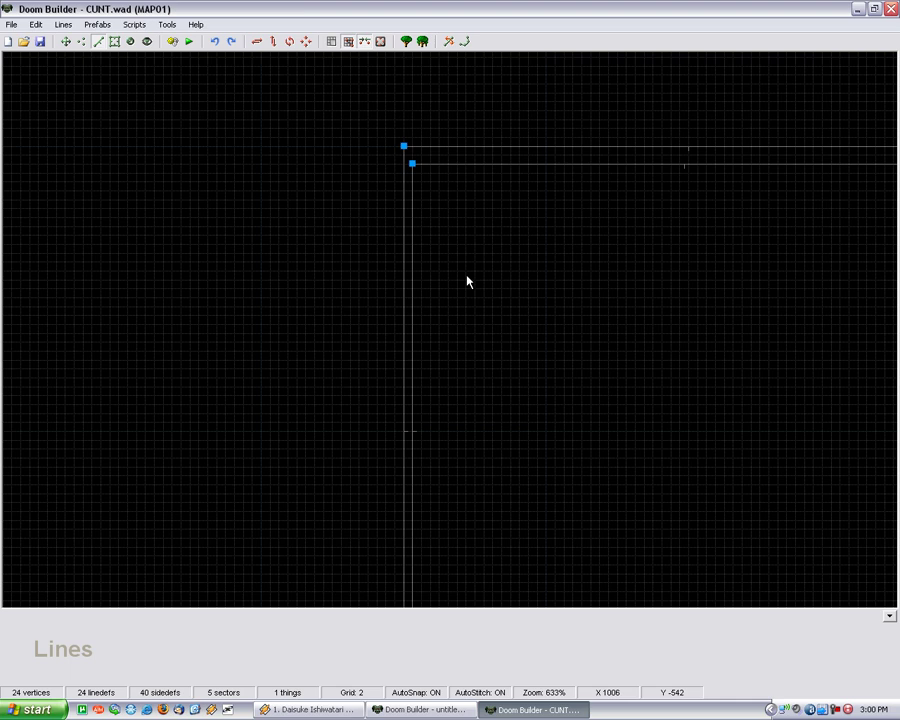
drag(497, 167, 494, 164)
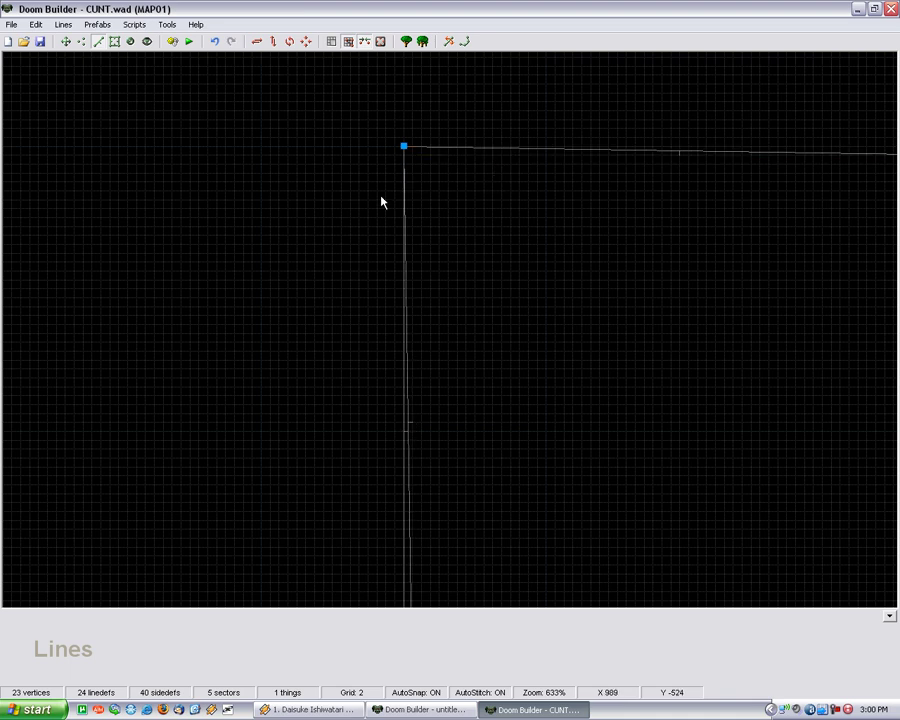
scroll(300, 132, down, 3)
scroll(300, 132, down, 2)
scroll(633, 255, up, 2)
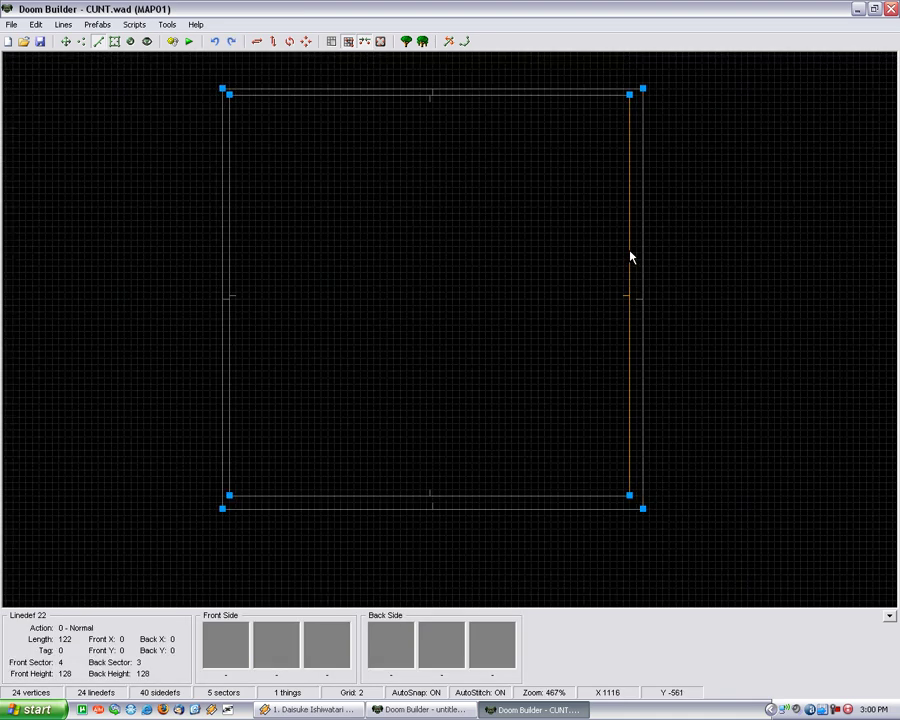
Drag the new square's bottom edge down toward the wall and toggle AutoStitch off and on.
key(l)
drag(418, 494, 424, 496)
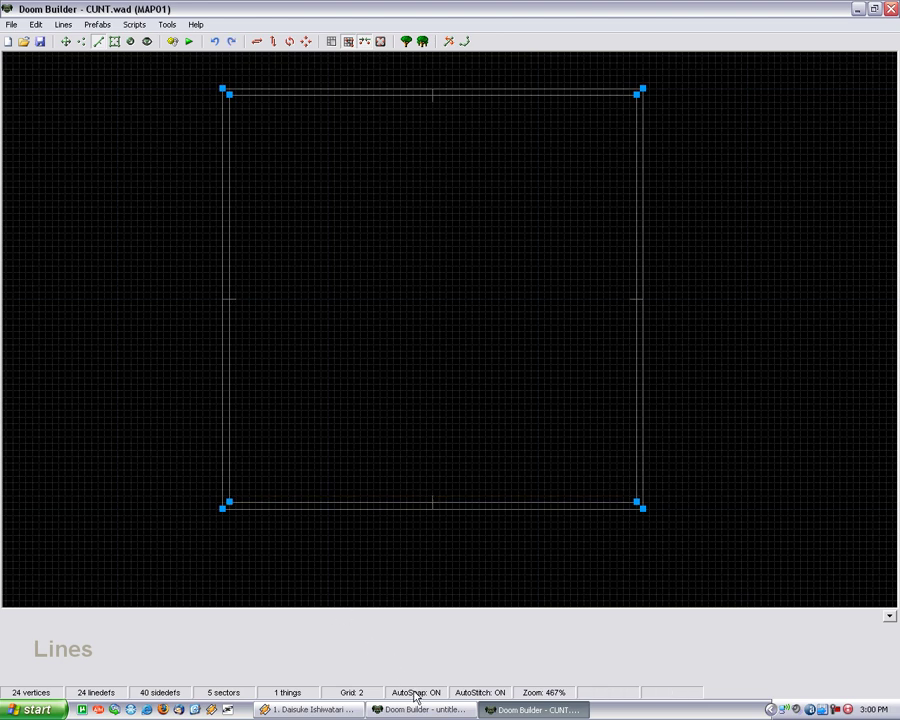
click(494, 698)
click(479, 695)
click(476, 696)
scroll(251, 590, down, 2)
scroll(430, 445, down, 1)
scroll(315, 450, up, 1)
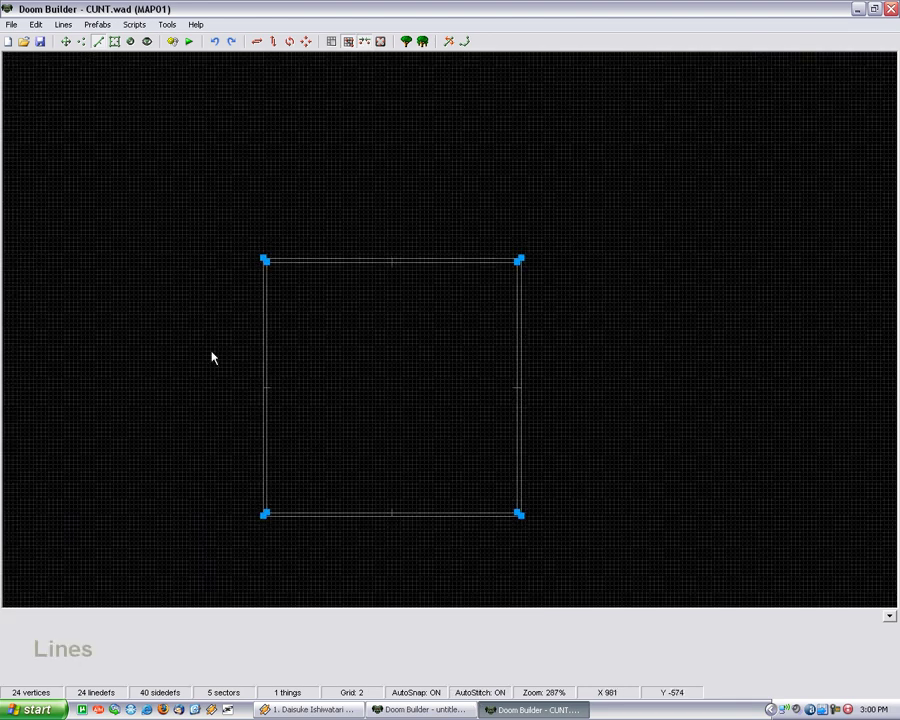
click(115, 41)
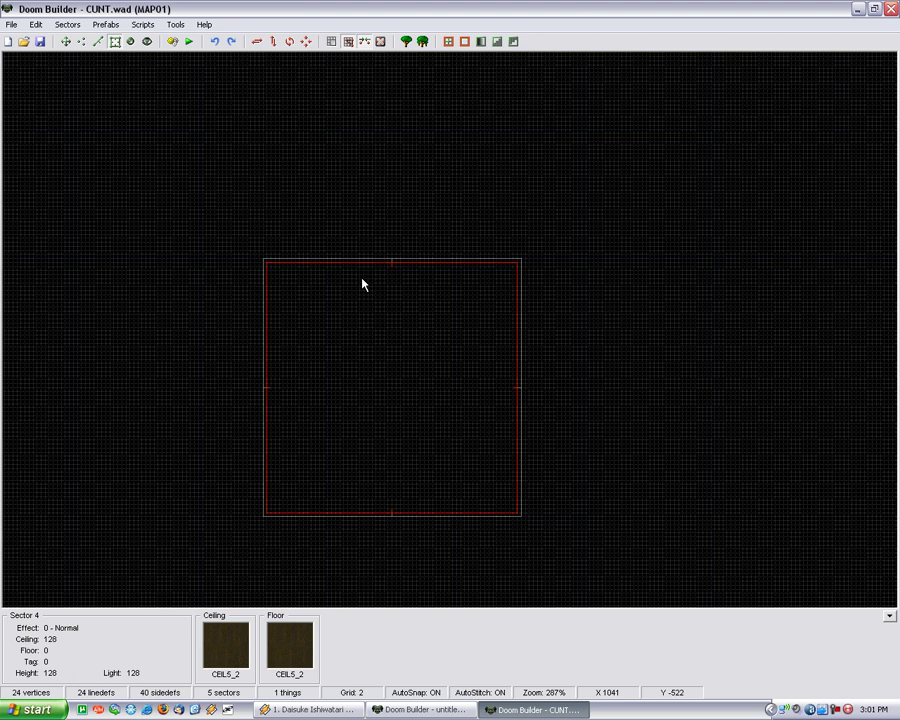
click(98, 41)
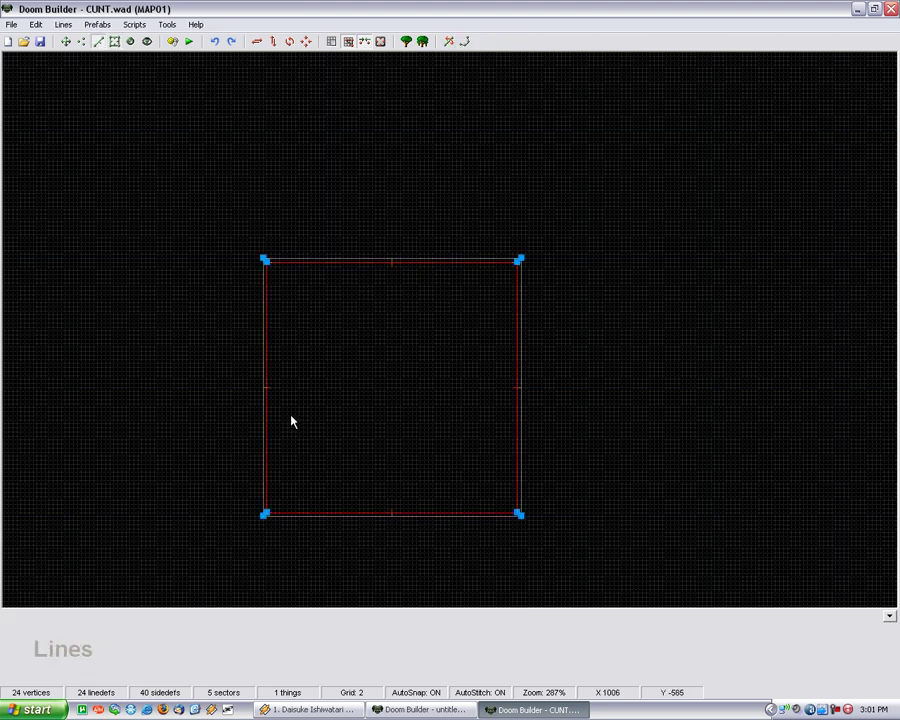
right_click(394, 515)
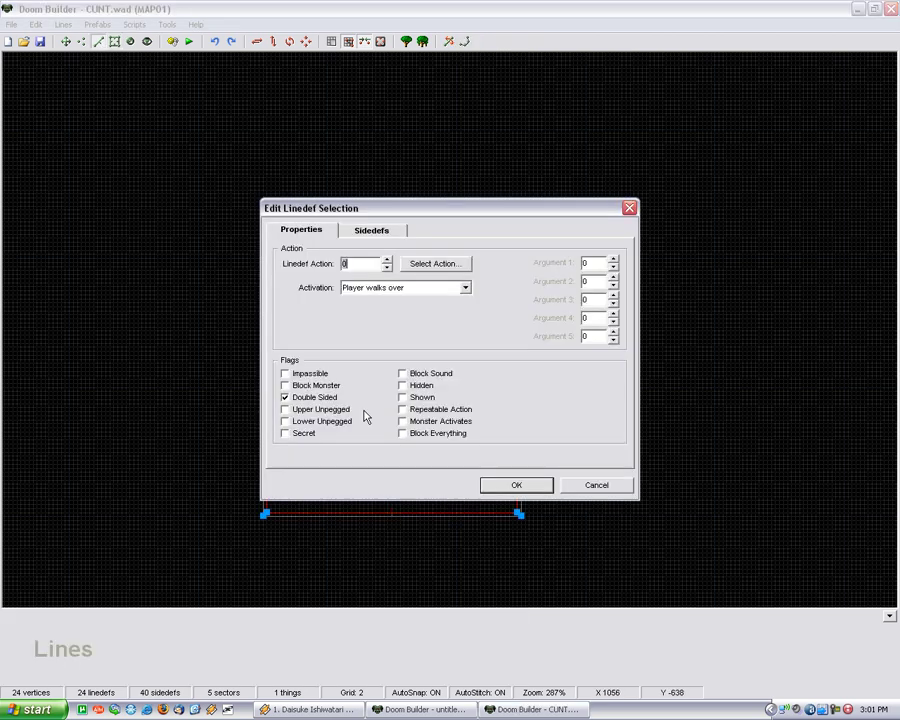
click(376, 232)
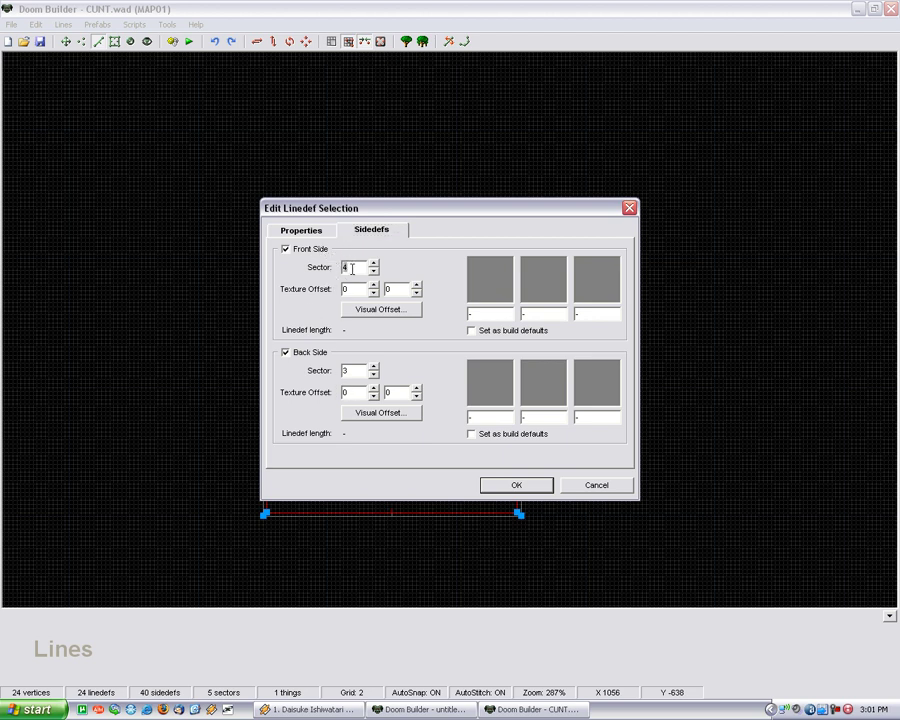
key(Return)
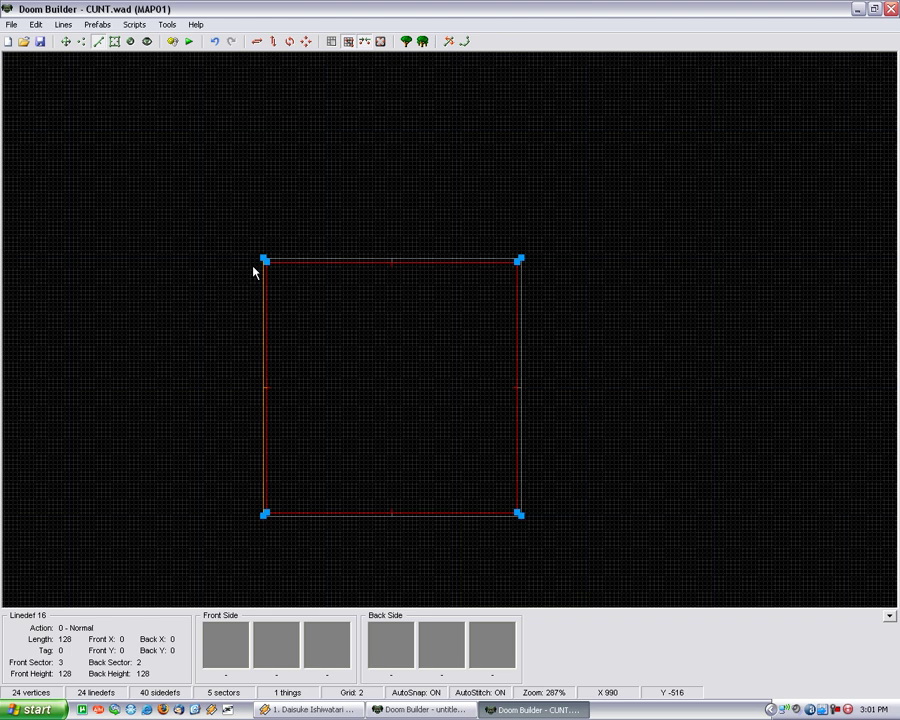
click(115, 41)
scroll(385, 330, down, 3)
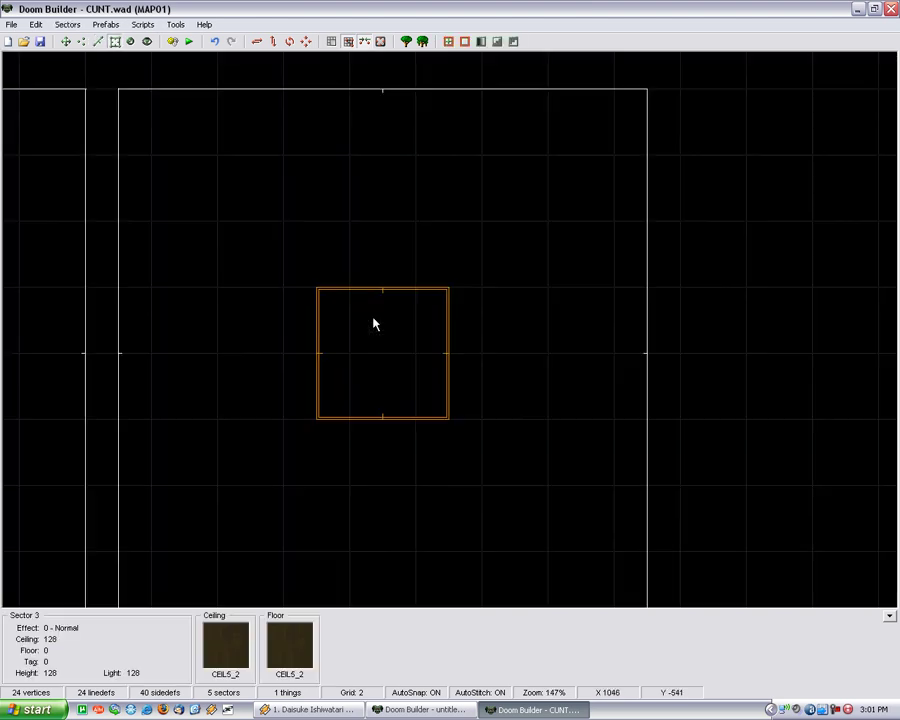
scroll(374, 321, down, 1)
scroll(374, 336, up, 4)
scroll(380, 366, up, 1)
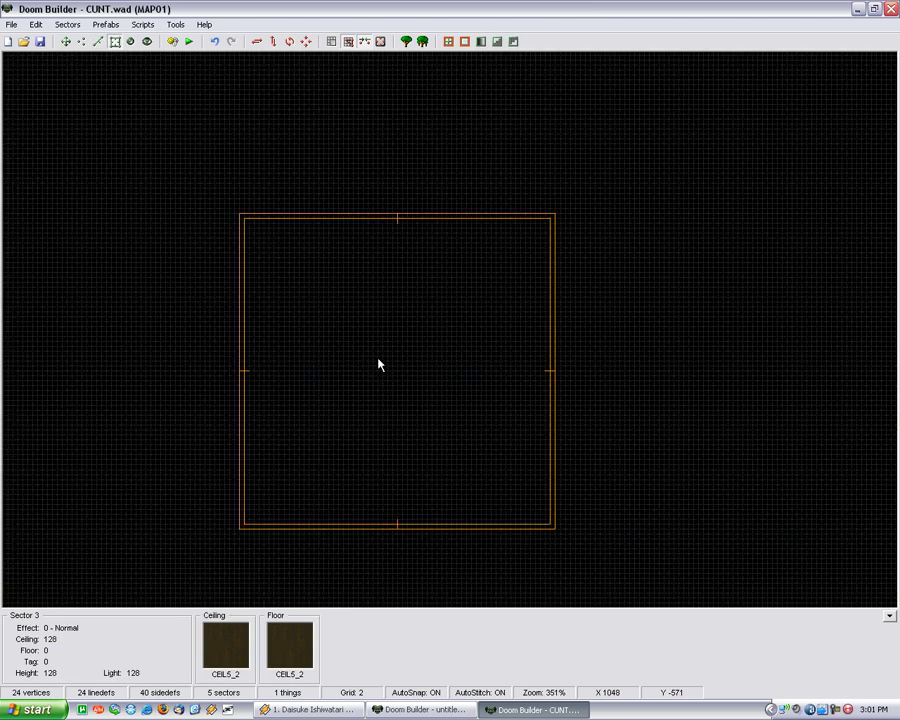
click(98, 41)
click(289, 227)
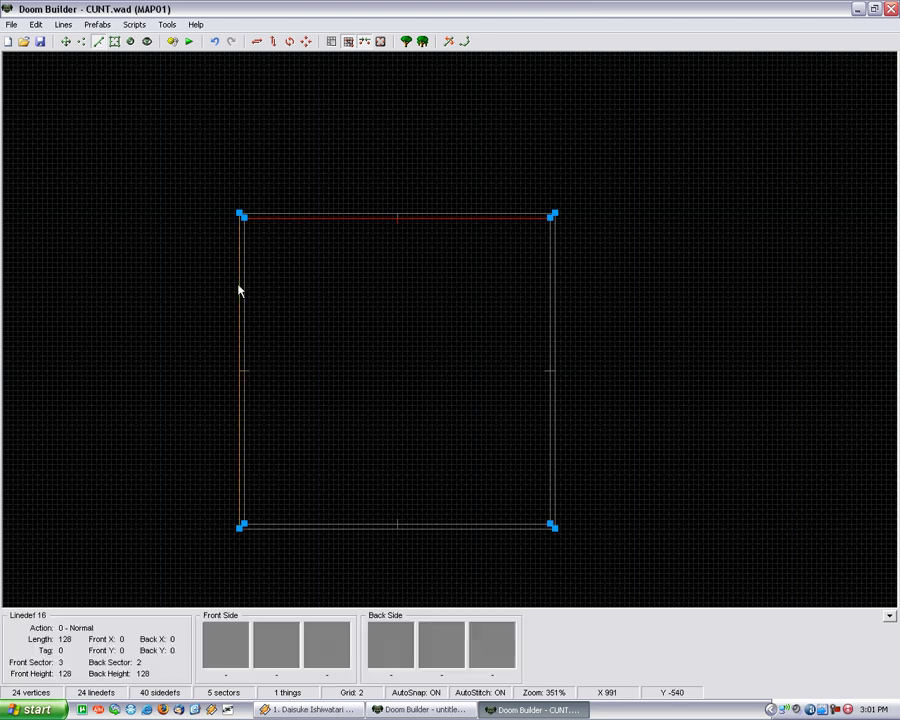
click(242, 285)
click(343, 450)
key(q)
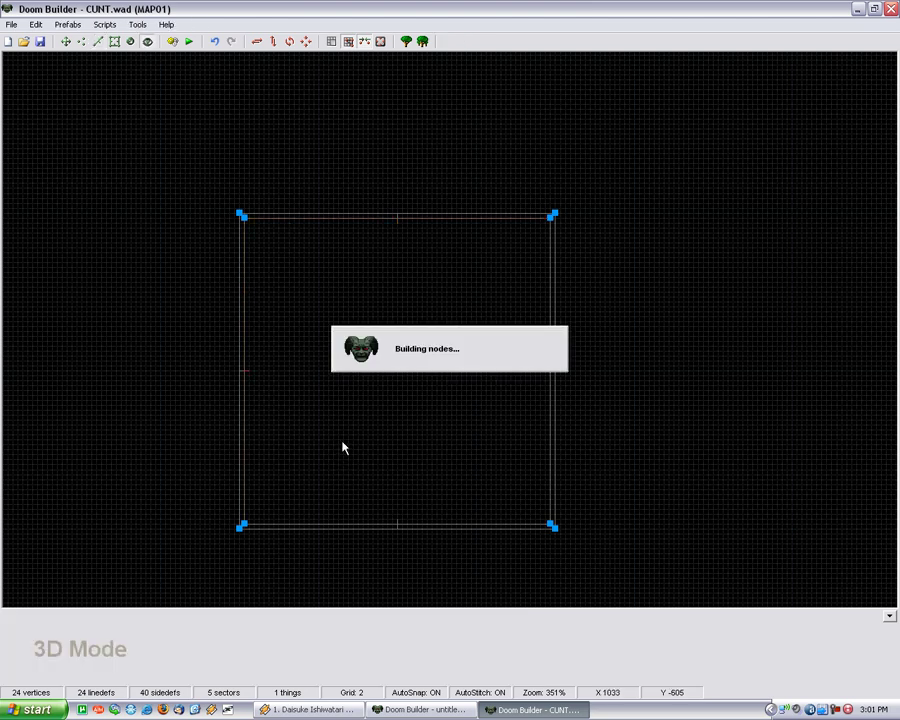
click(562, 426)
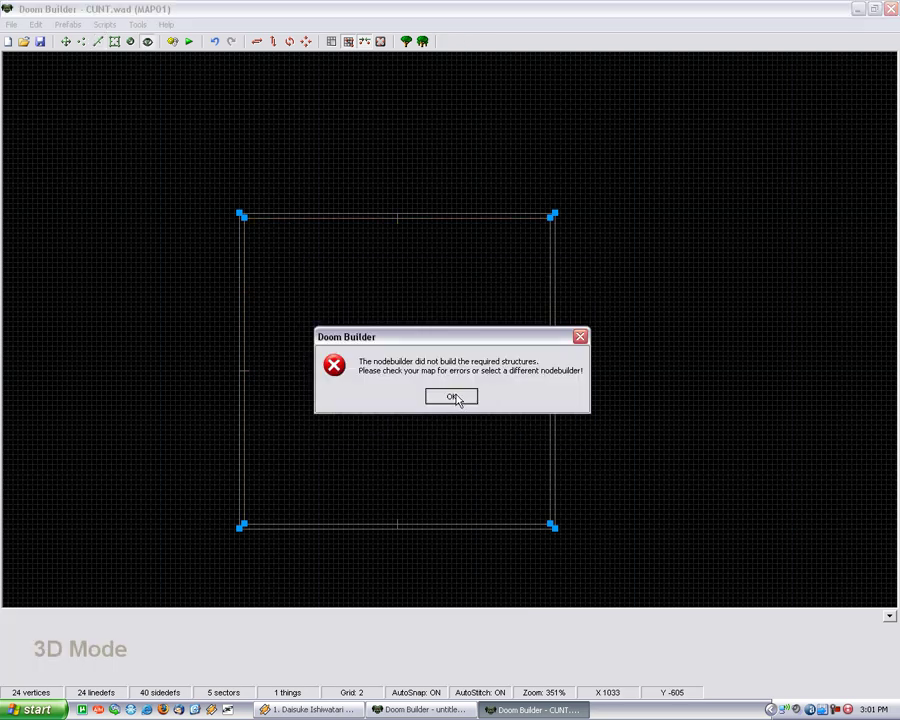
click(455, 396)
scroll(298, 335, down, 2)
scroll(315, 380, up, 1)
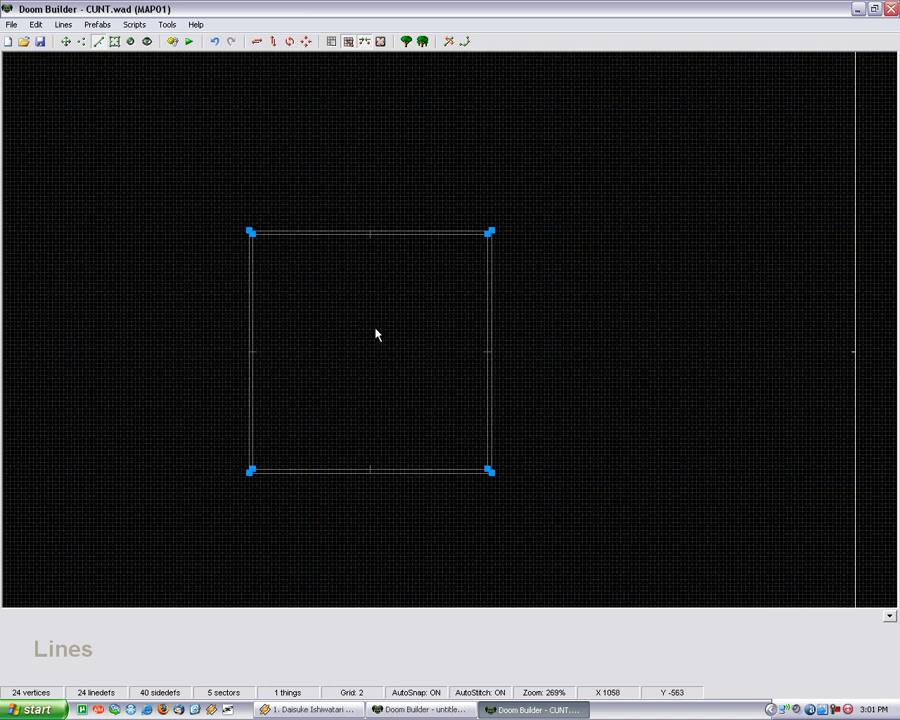
Select the inner square's four edges.
click(349, 234)
click(488, 311)
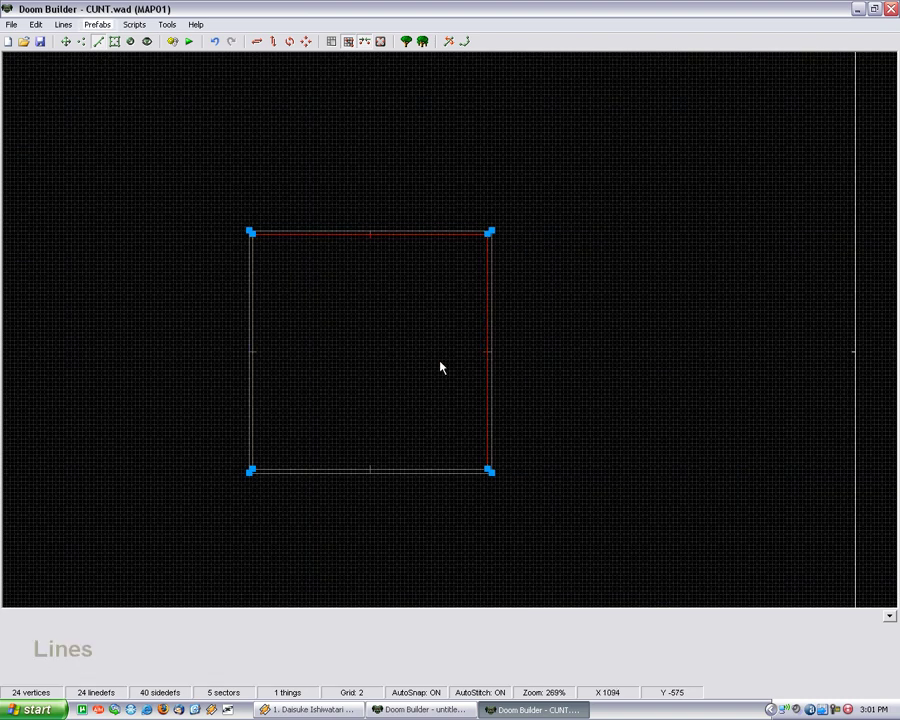
click(384, 468)
click(254, 385)
click(405, 236)
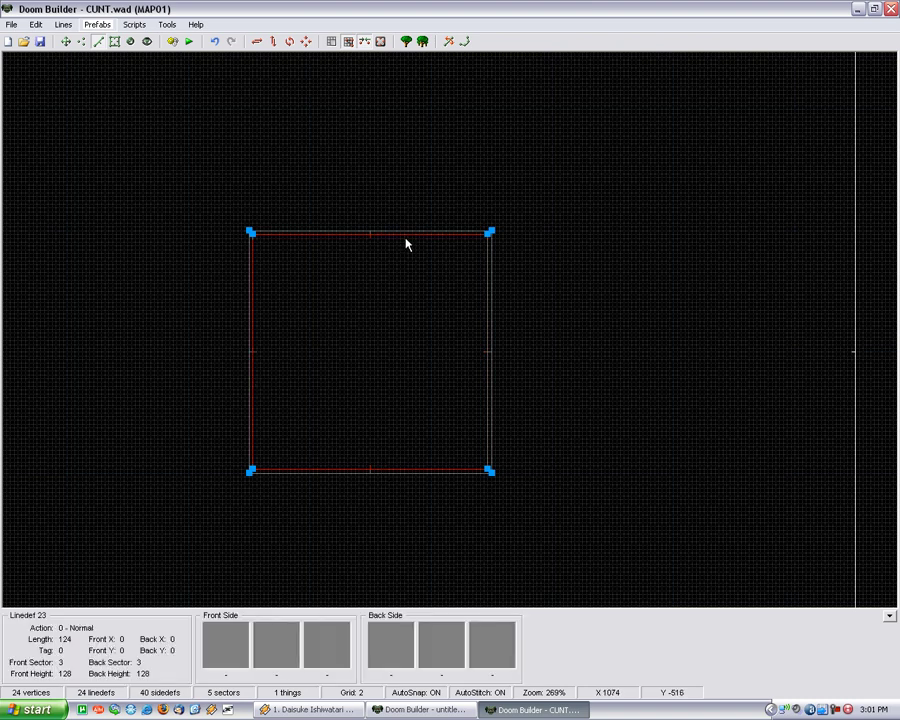
click(490, 313)
Apply BIGBRIK2 as the front and back middle texture of the selected lines.
right_click(487, 313)
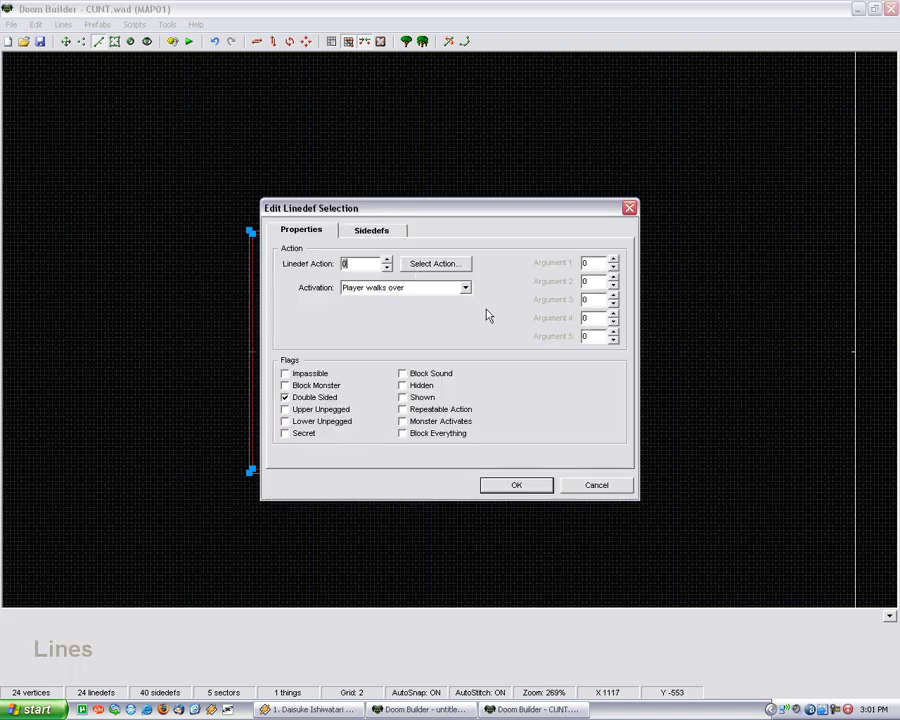
click(378, 231)
click(540, 277)
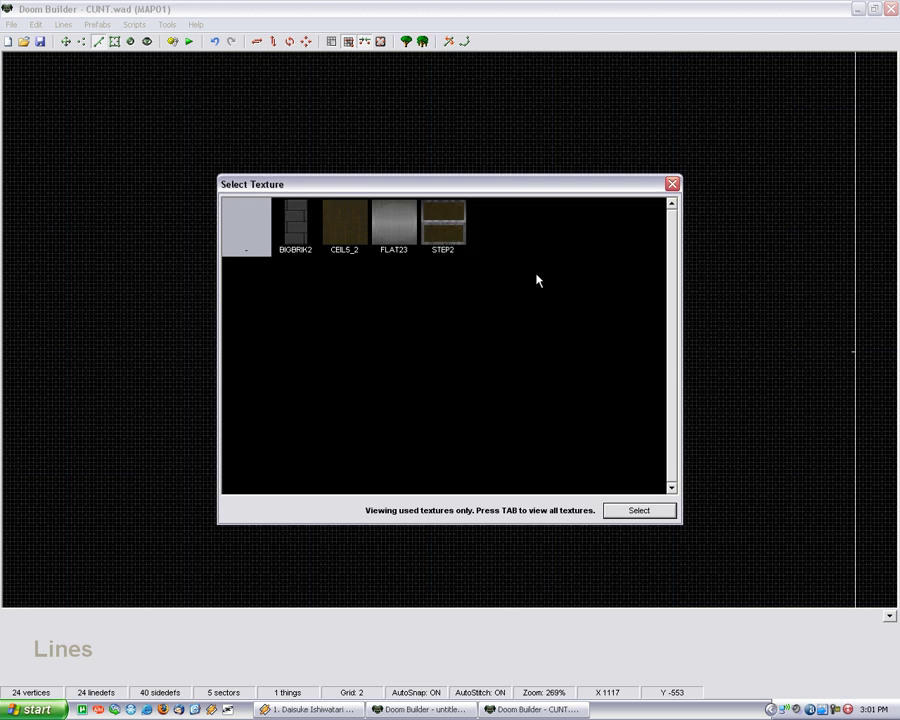
double_click(302, 230)
click(526, 368)
double_click(298, 226)
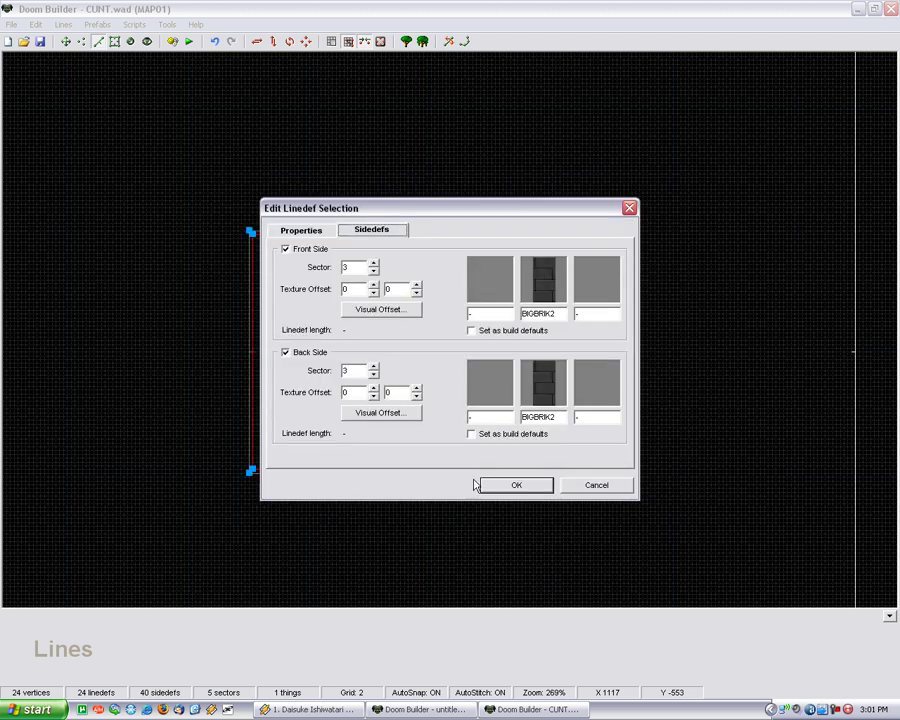
click(513, 487)
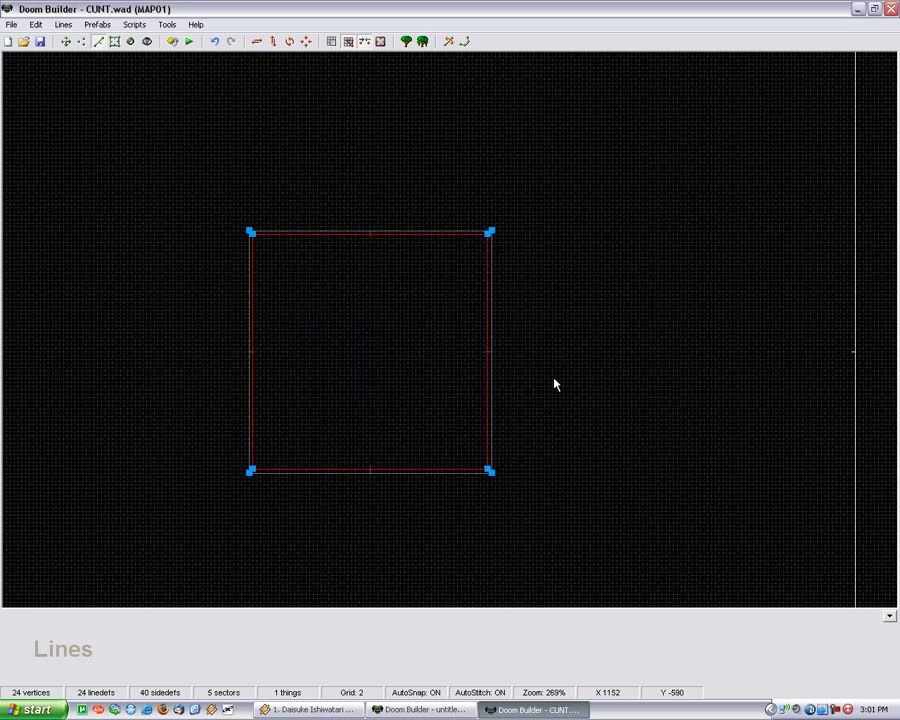
Replace the front and back middle textures with BIGDOOR2, browsing the full texture list.
scroll(520, 383, down, 5)
scroll(415, 361, up, 1)
scroll(425, 361, up, 2)
scroll(447, 370, up, 3)
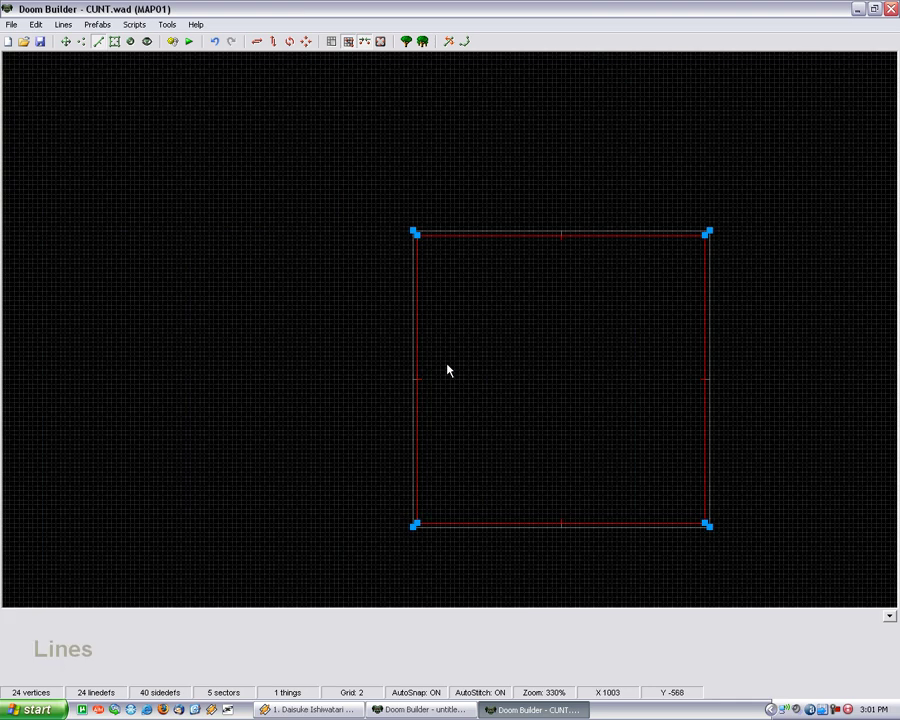
right_click(416, 368)
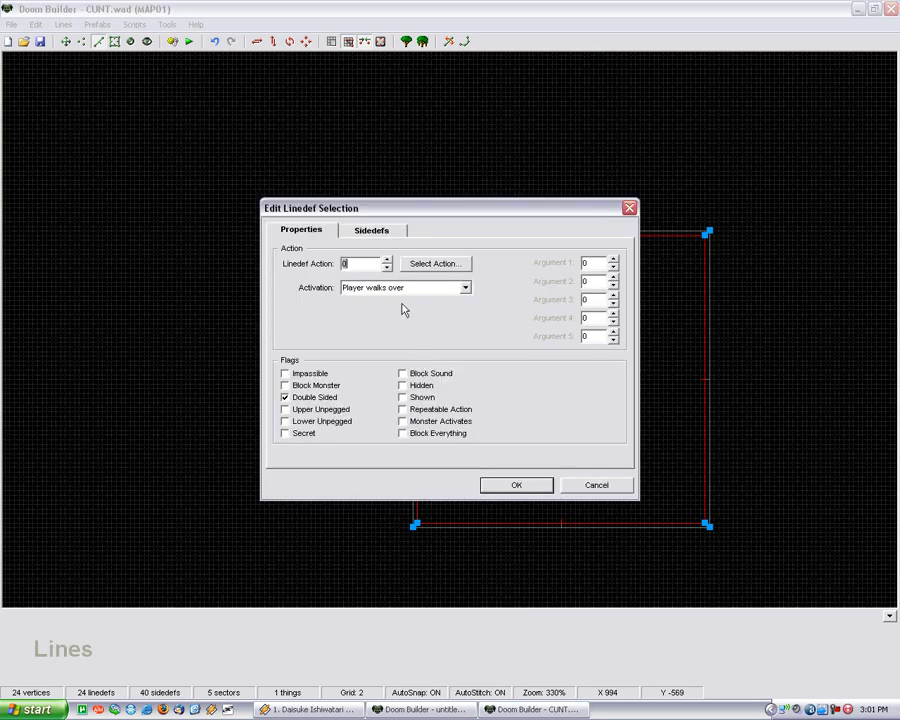
click(380, 231)
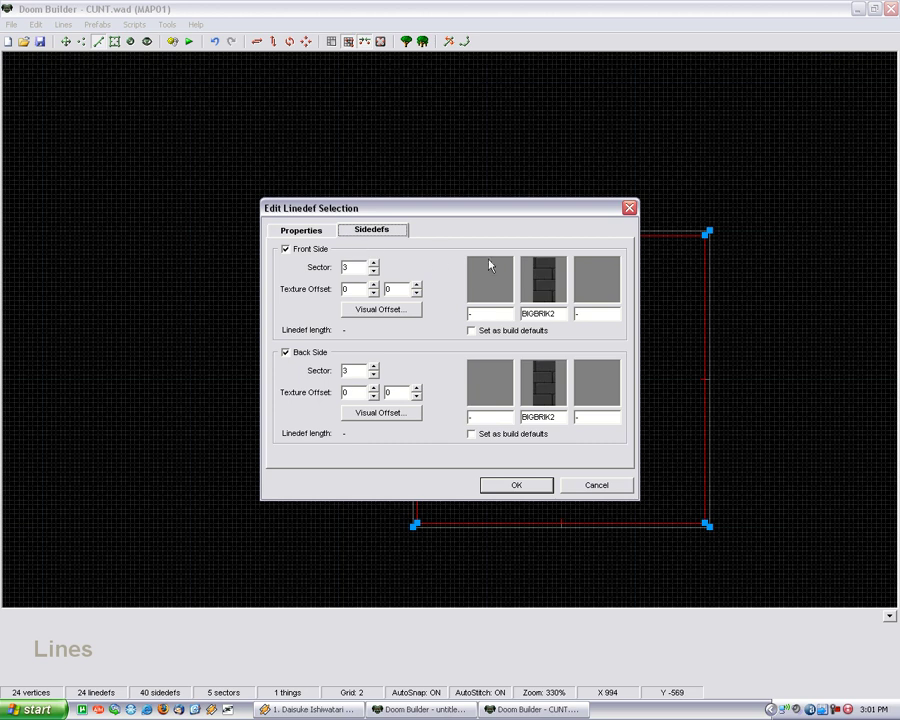
click(548, 279)
key(Tab)
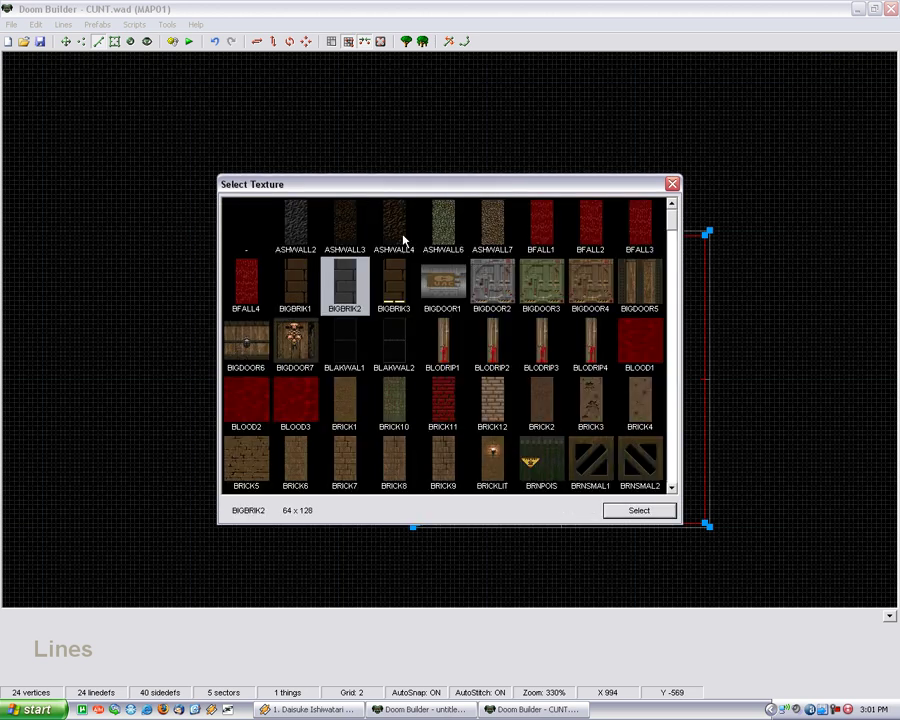
double_click(523, 285)
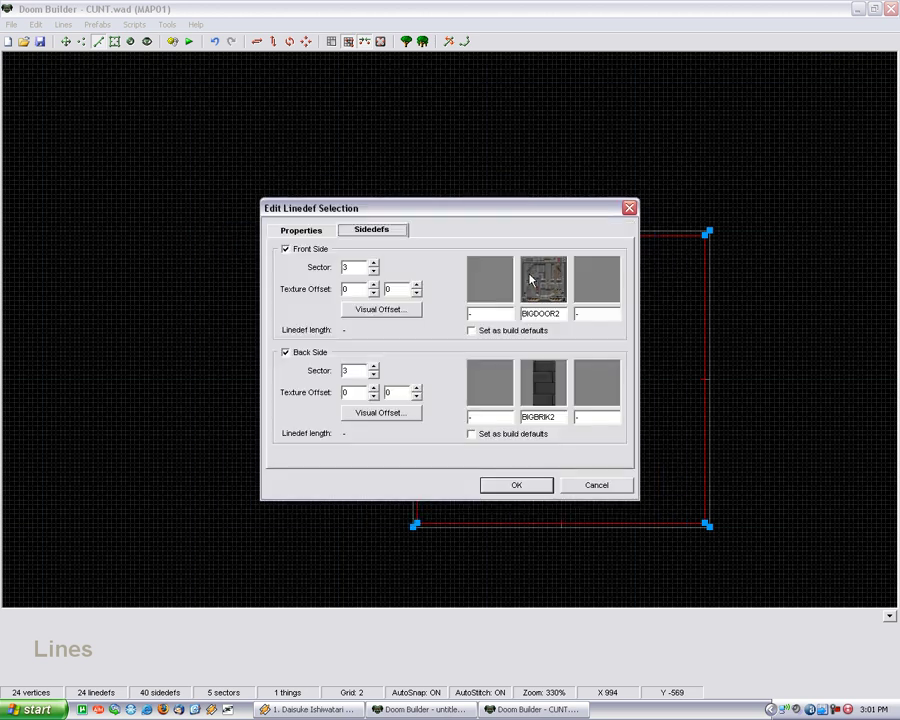
double_click(559, 413)
text(BIGDOOR2)
text(-128)
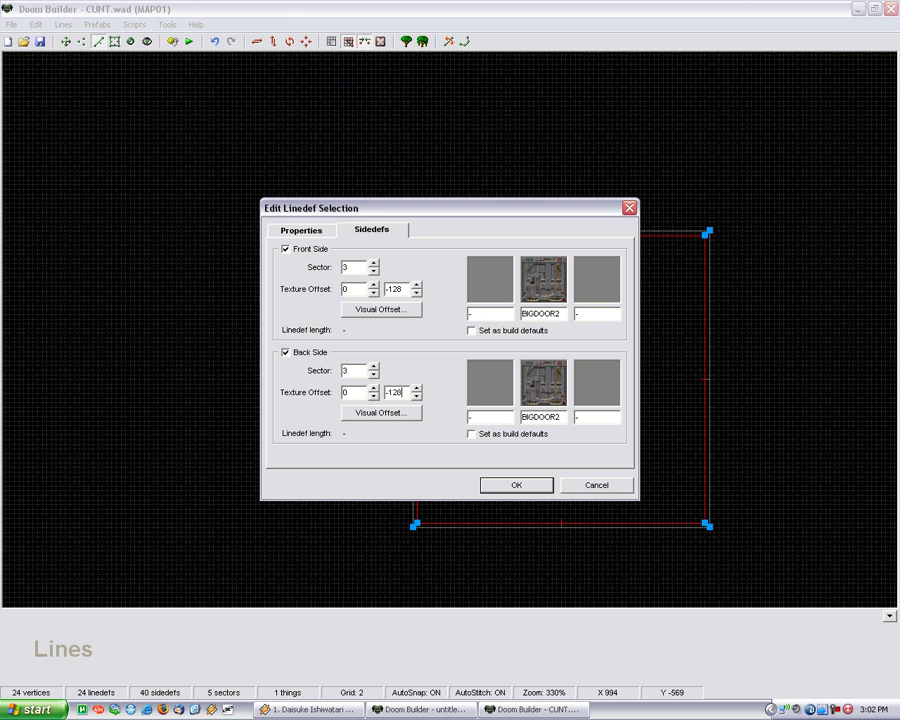
Enter linedef action 208 on the lines' Properties tab.
click(286, 232)
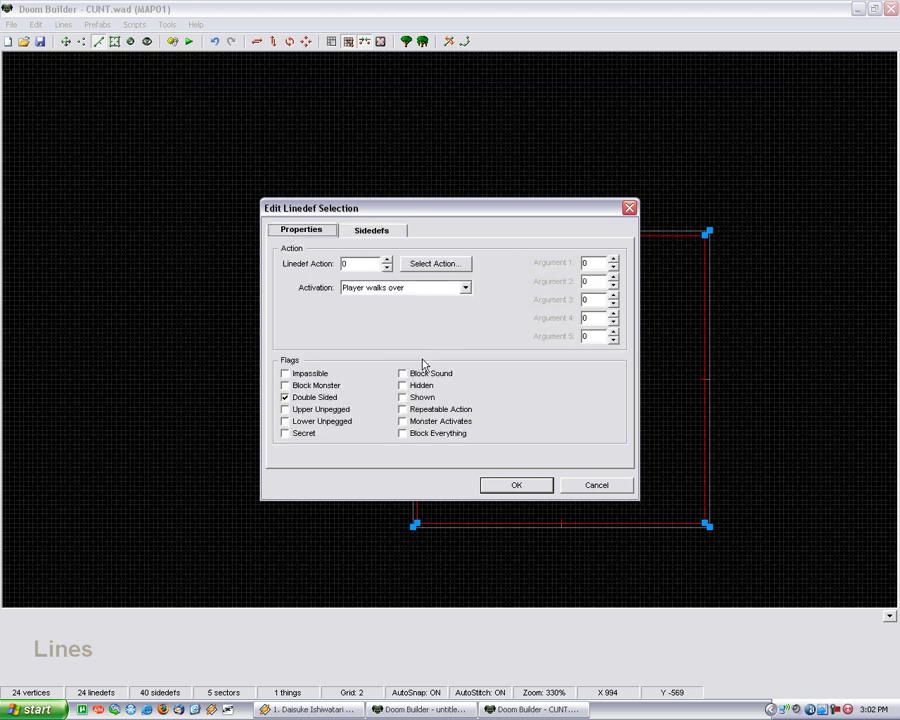
click(502, 485)
right_click(422, 420)
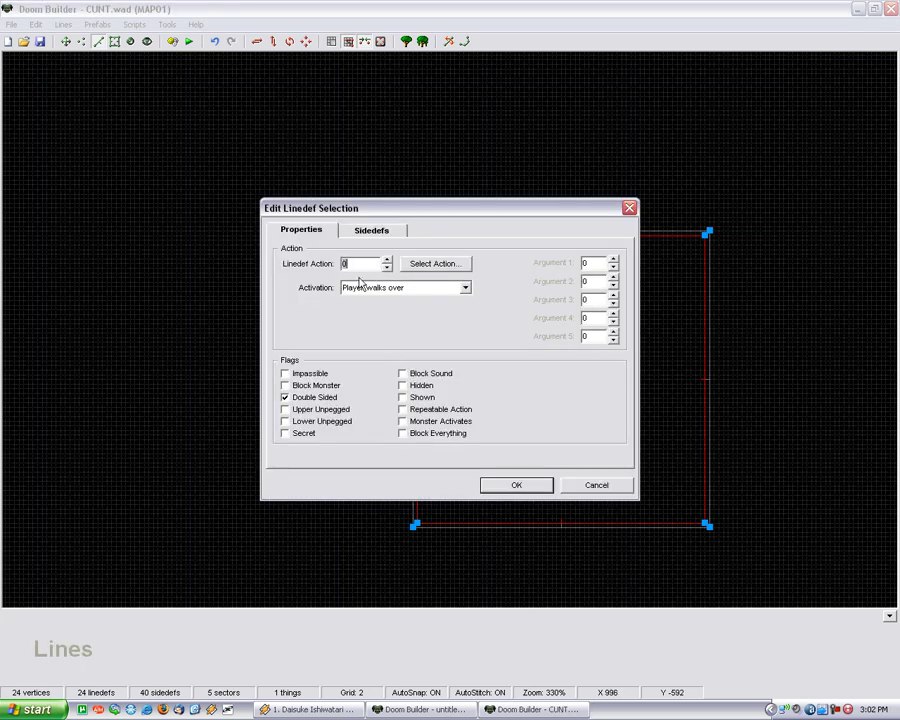
text(208)
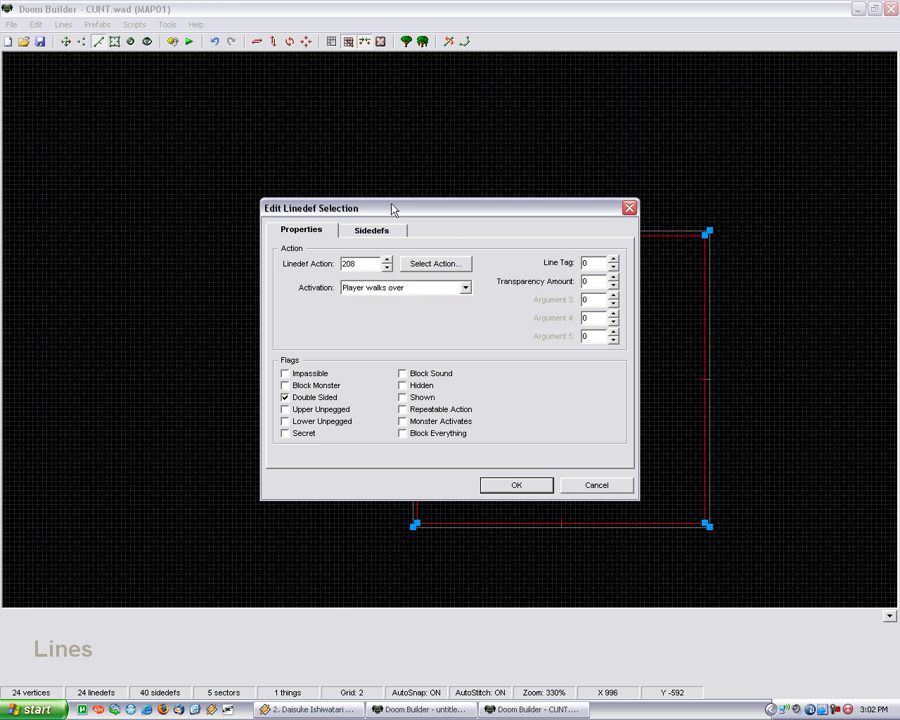
drag(392, 209, 267, 154)
Confirm action 208 as Translucent Line in the action browser and apply the line settings.
click(292, 212)
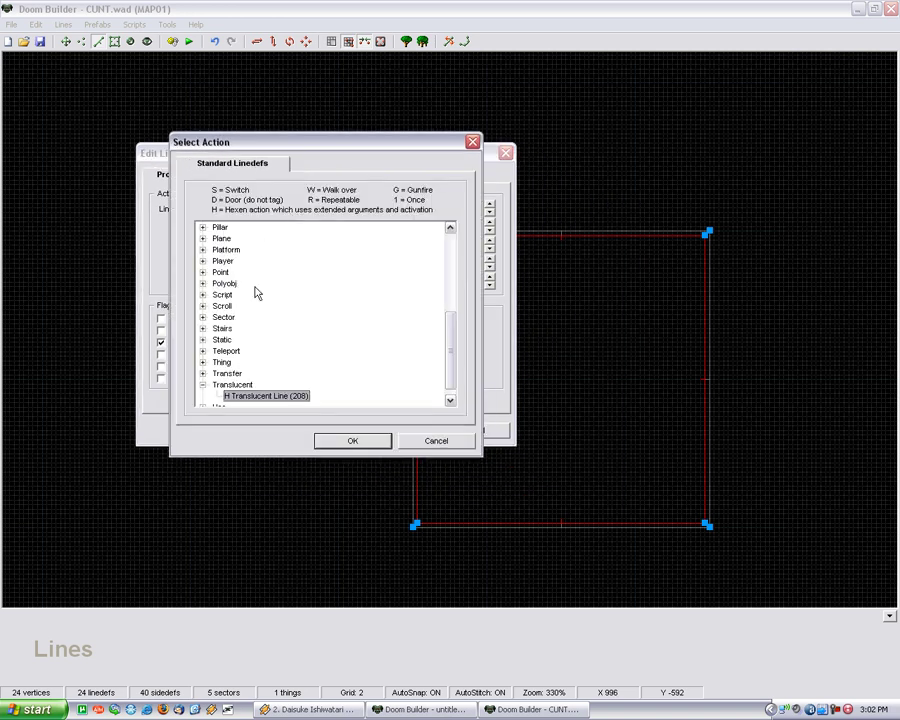
click(224, 384)
click(203, 384)
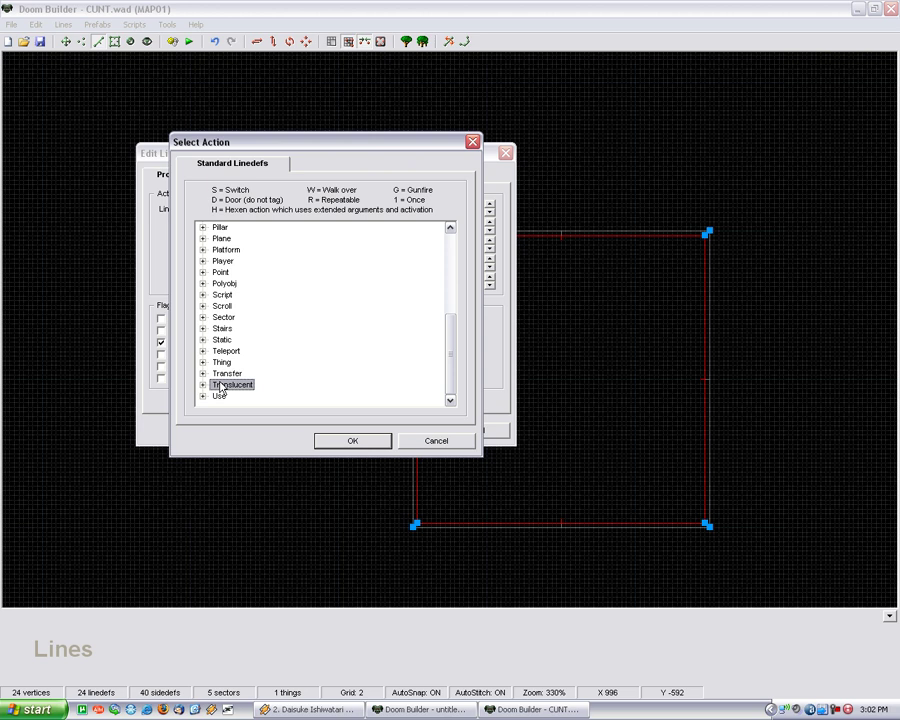
double_click(222, 386)
click(240, 396)
click(352, 440)
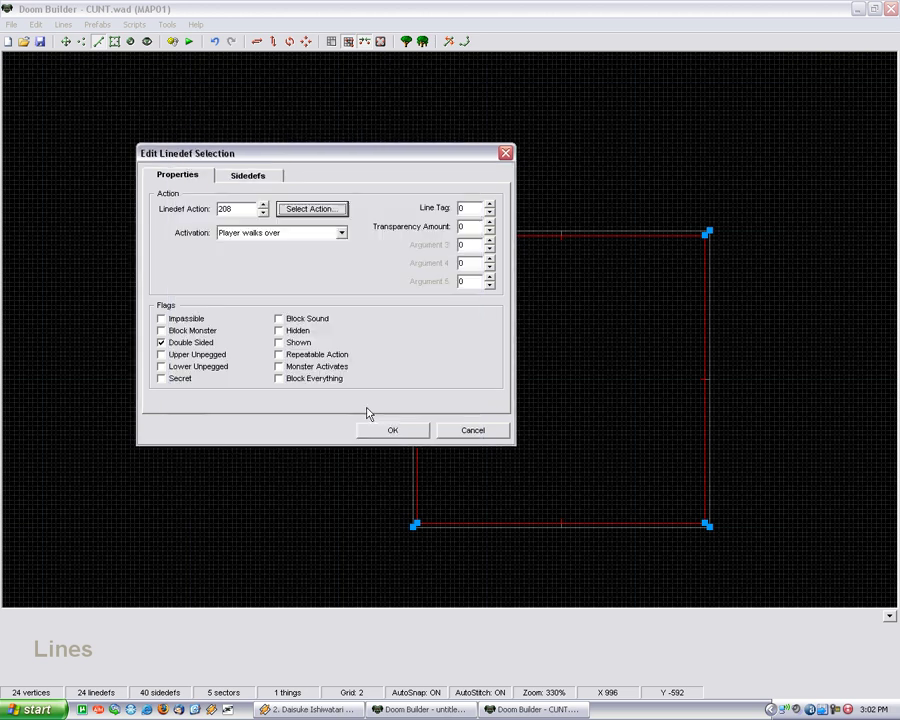
click(474, 228)
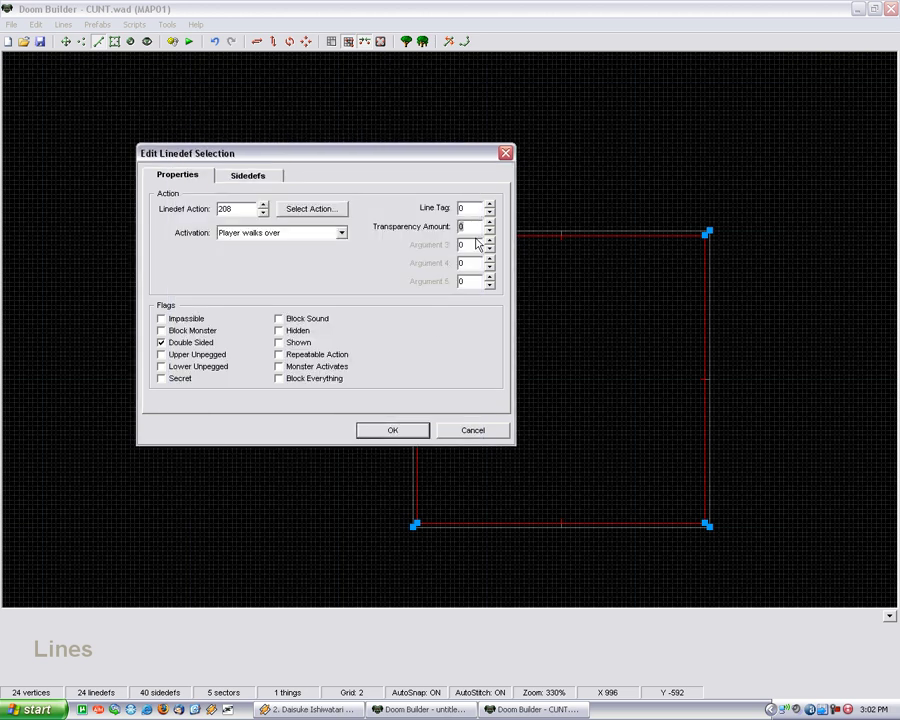
text(75)
click(380, 432)
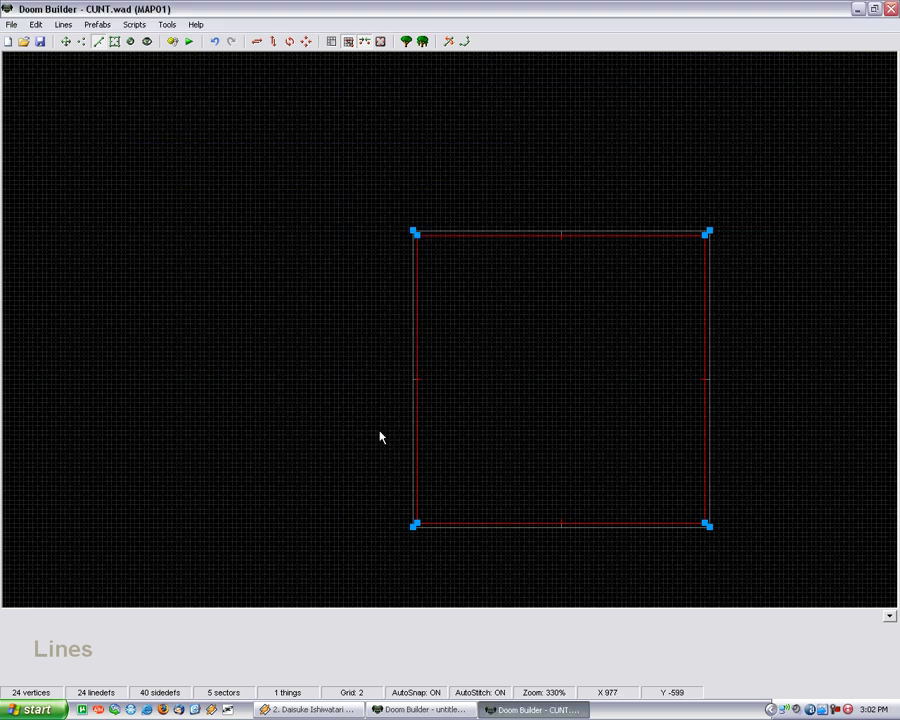
Give sector 3 a FLAT23 floor flat.
click(335, 288)
scroll(333, 283, down, 1)
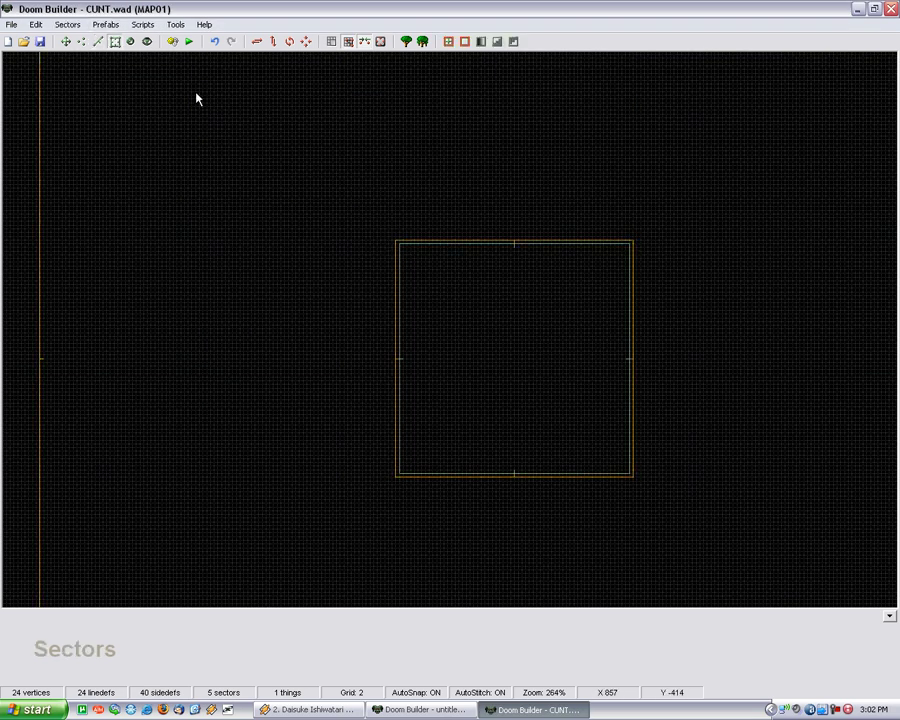
right_click(448, 300)
click(575, 392)
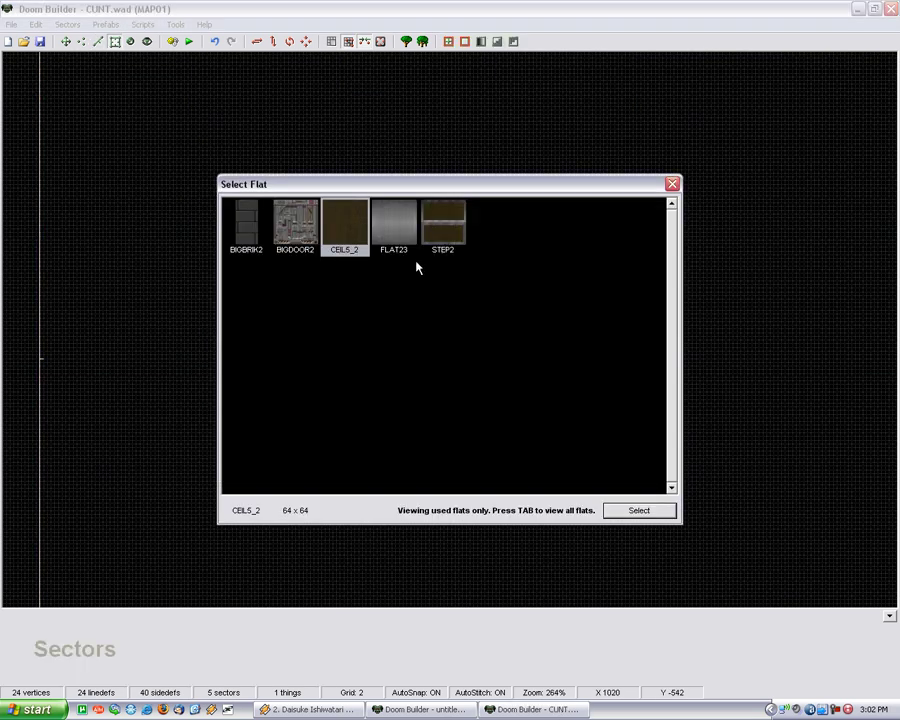
double_click(418, 265)
click(497, 452)
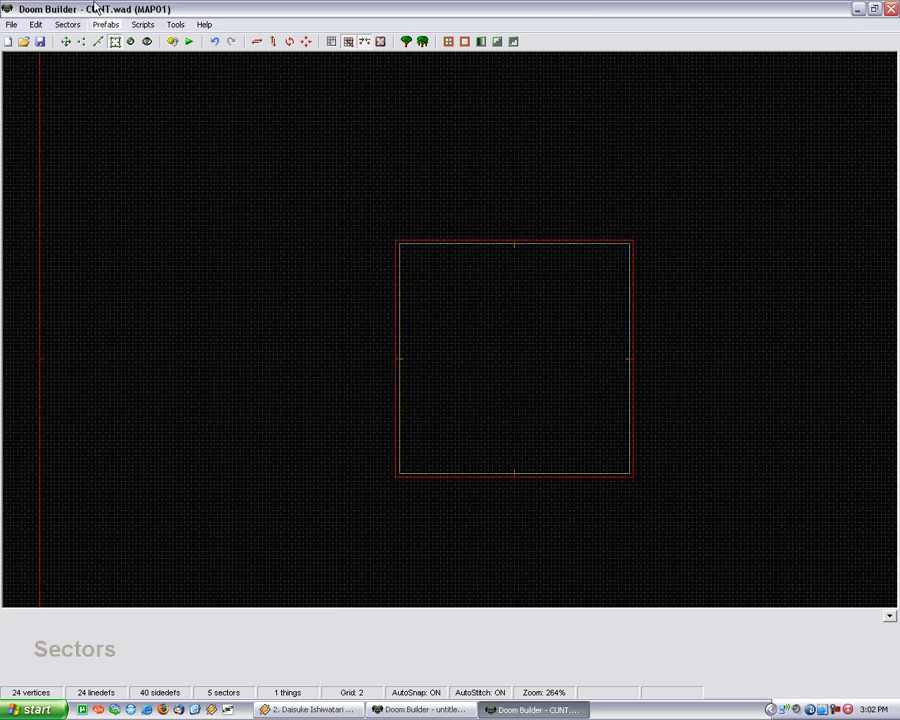
Switch to Lines mode and back to Sectors, then reopen sector 3's settings to check them.
click(99, 41)
scroll(90, 200, down, 5)
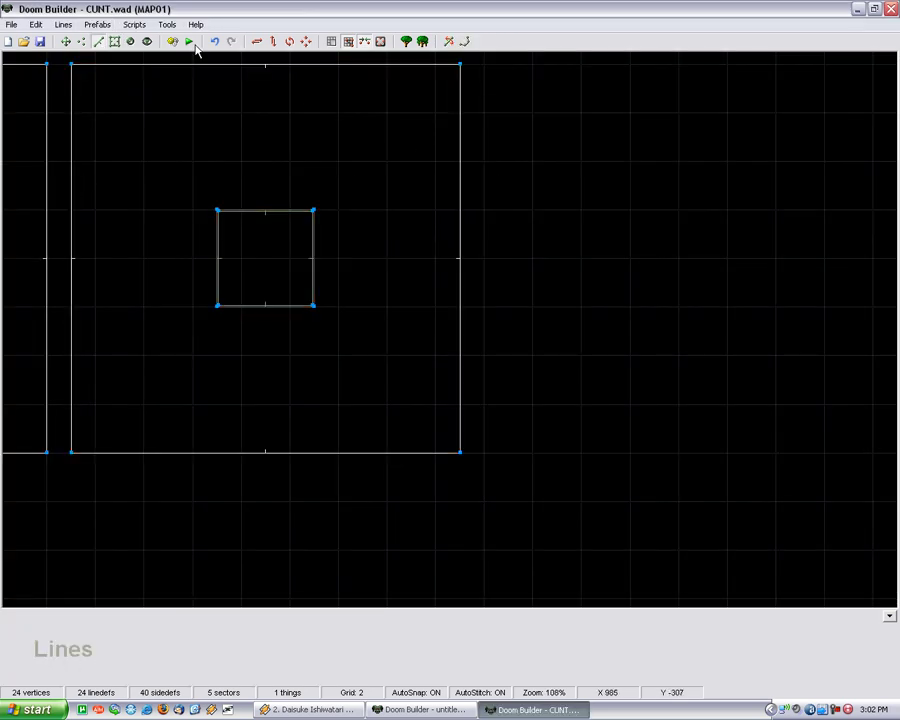
click(115, 41)
scroll(255, 234, up, 2)
right_click(280, 250)
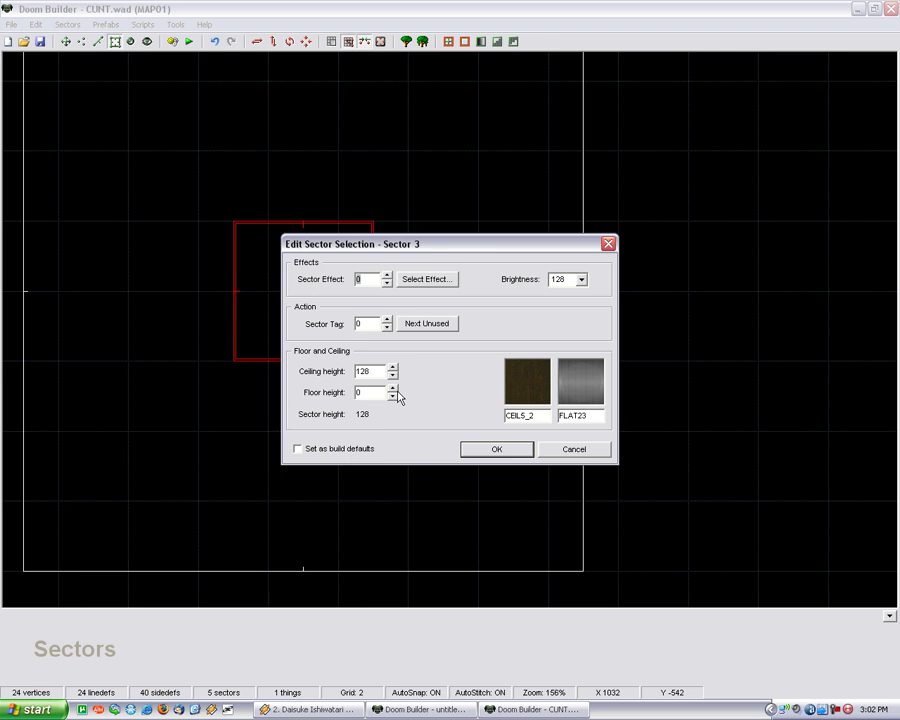
click(495, 452)
scroll(214, 236, up, 3)
Give the square's left, top and right lines STEP2 as their front upper texture.
click(99, 41)
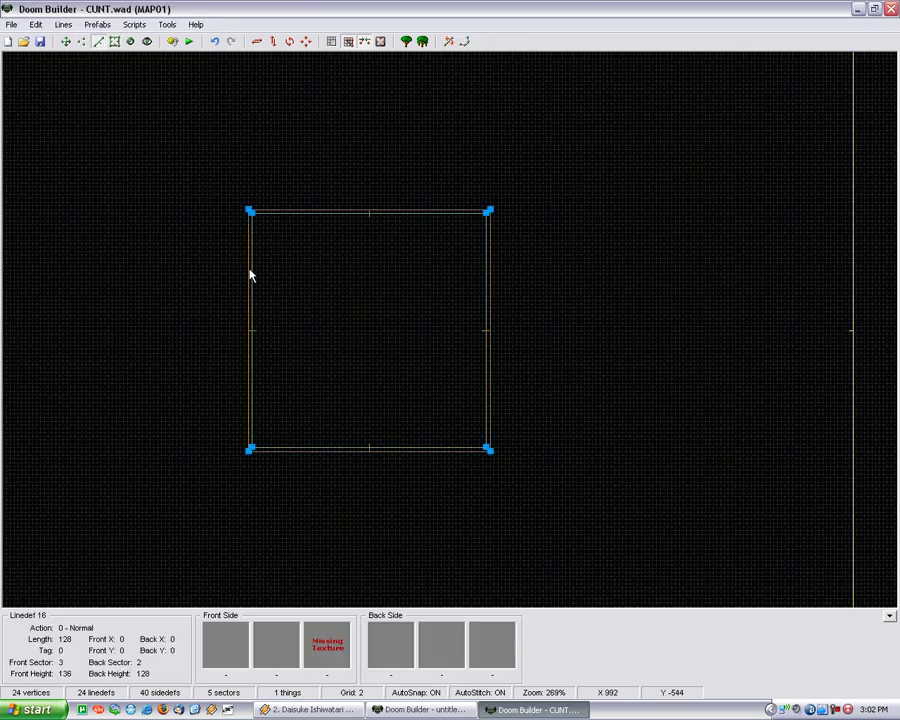
click(250, 275)
click(333, 210)
click(488, 296)
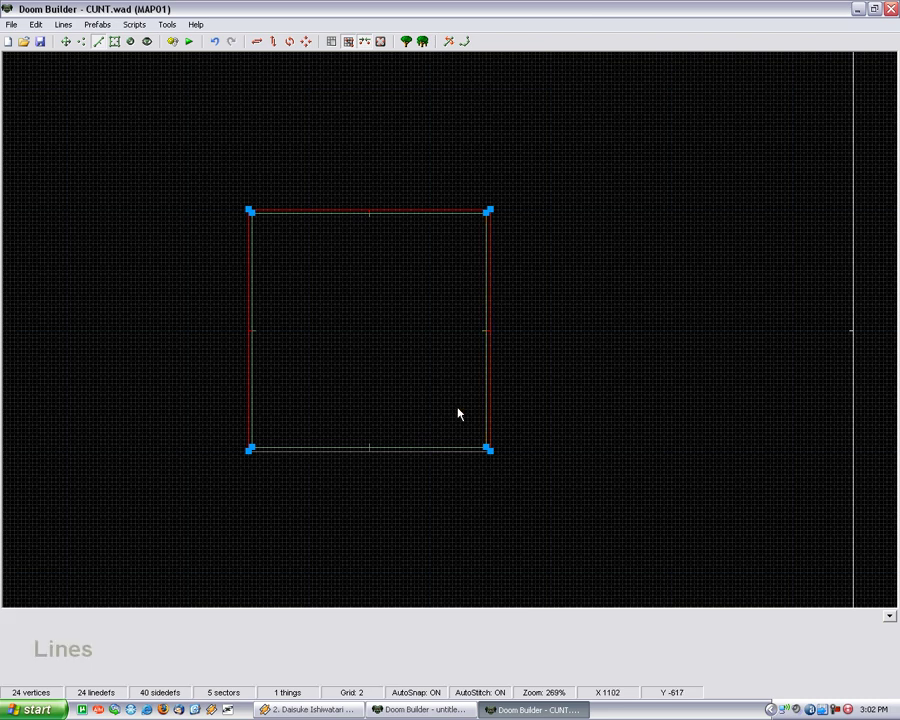
right_click(416, 452)
click(385, 232)
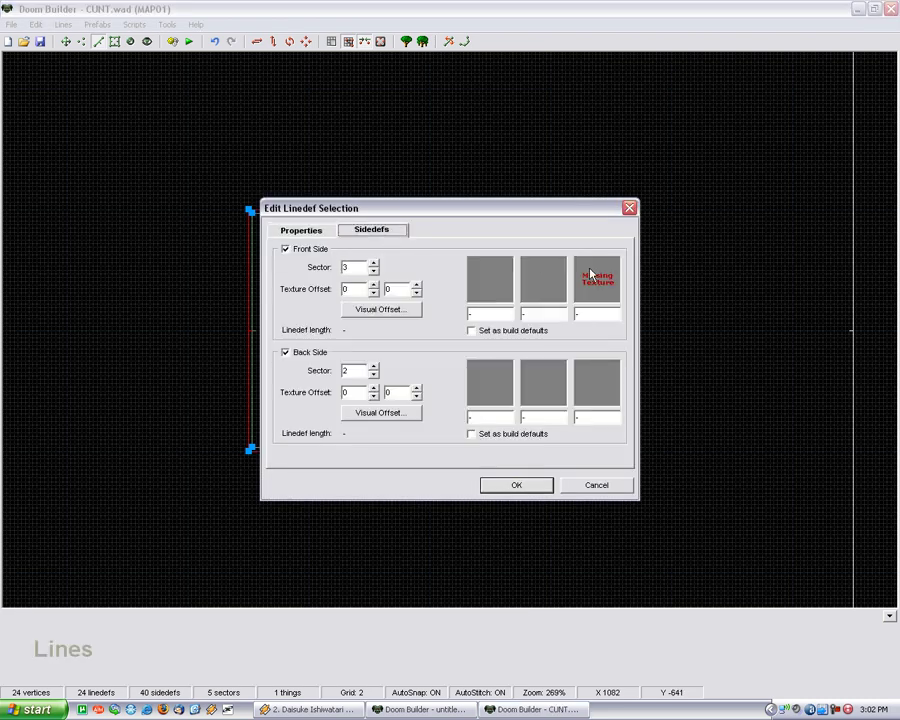
click(590, 273)
double_click(482, 236)
click(537, 485)
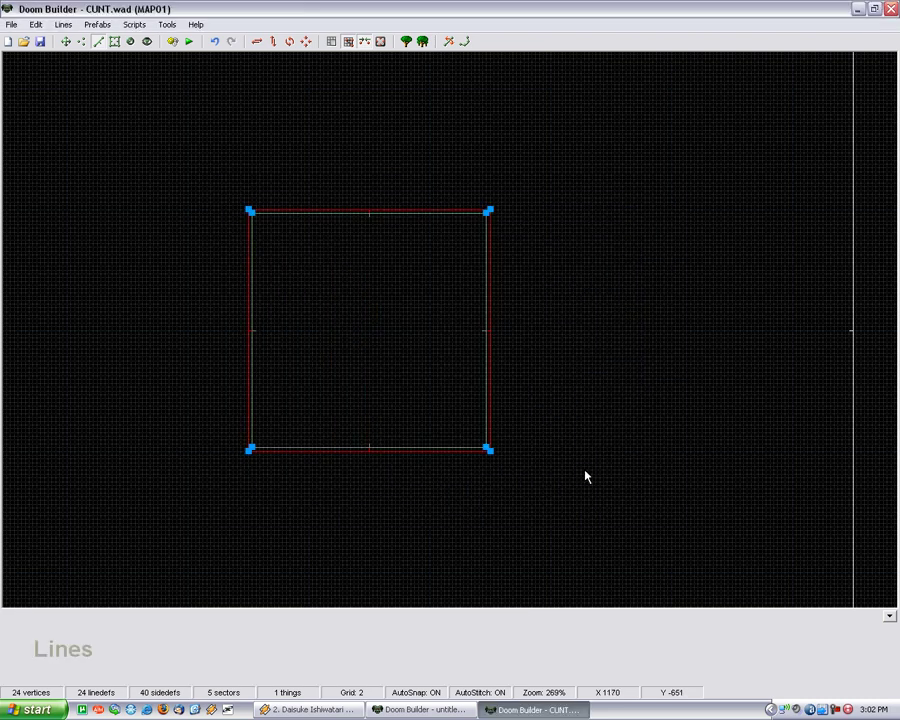
click(660, 476)
scroll(705, 481, down, 1)
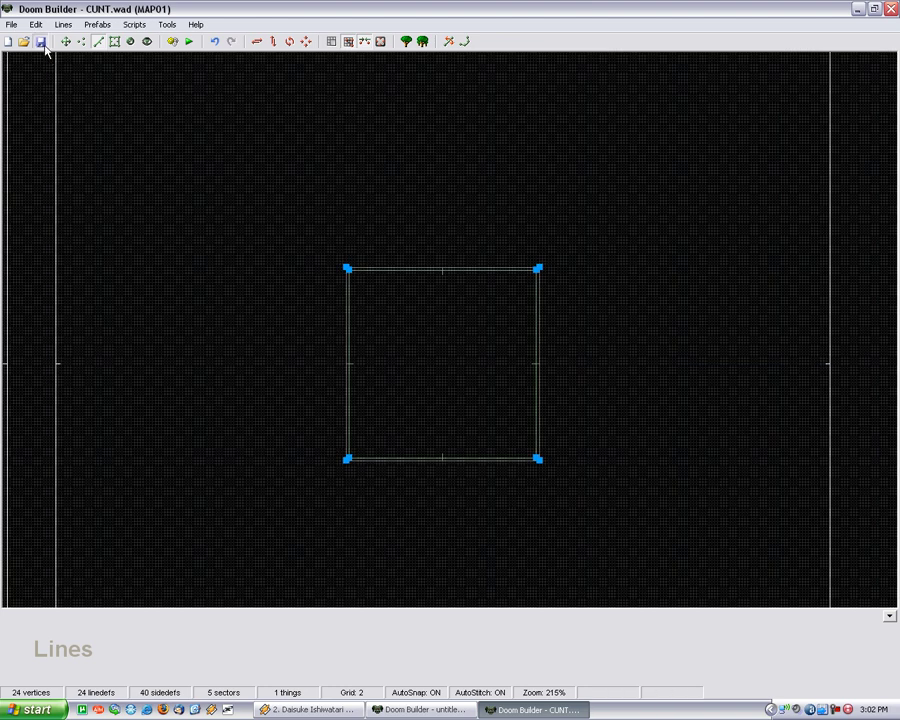
Save the map and dismiss the nodebuilder crash reports.
key(ctrl+s)
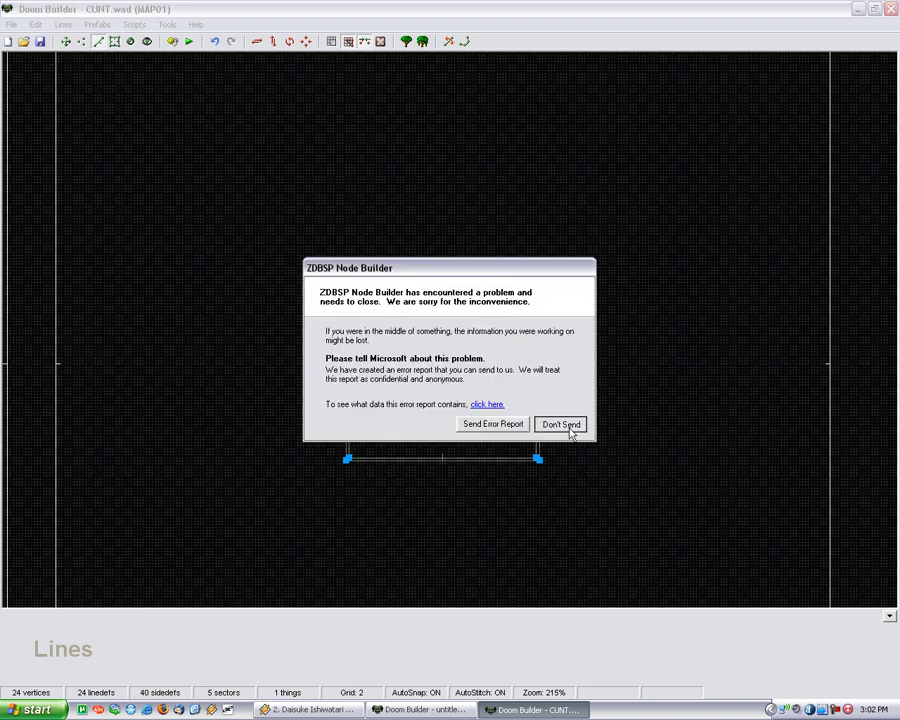
click(570, 427)
click(451, 403)
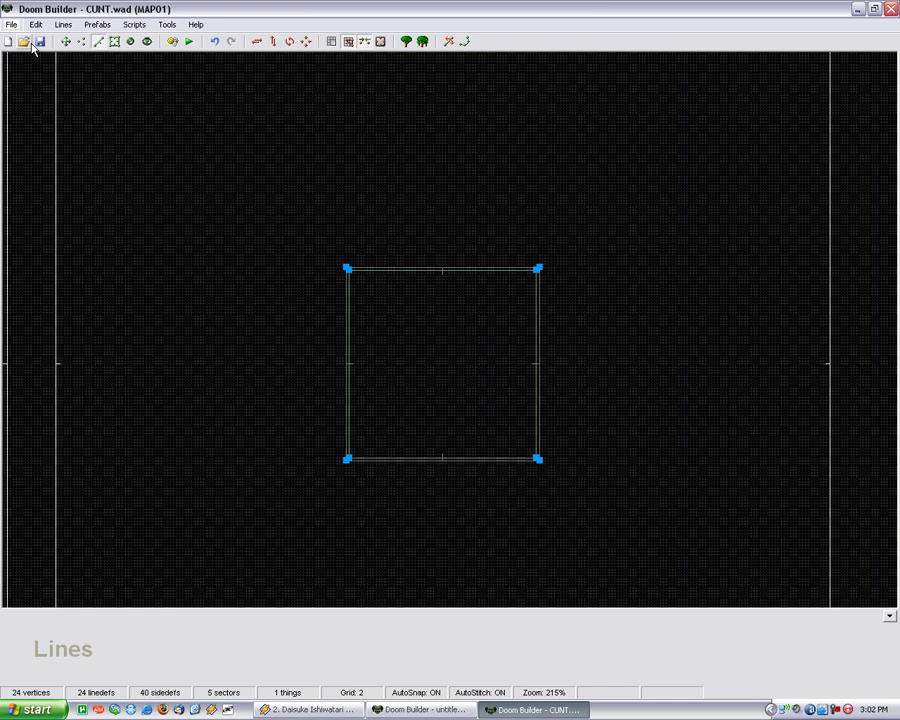
Reopen MAP01 from the map's wad file and dismiss the errors and warnings report.
click(22, 41)
double_click(103, 218)
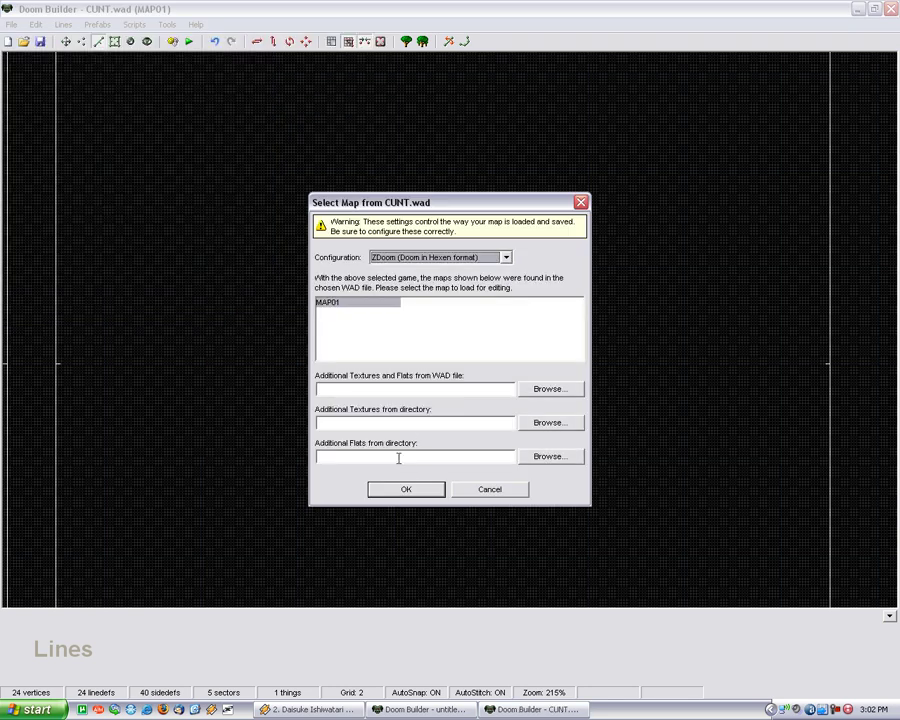
click(403, 486)
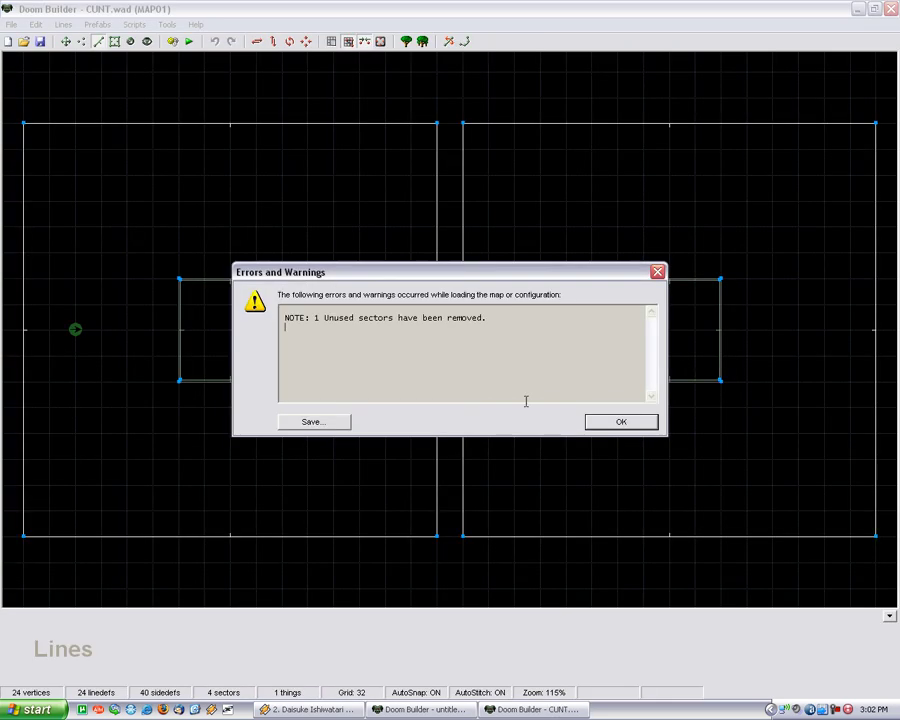
drag(324, 325, 490, 330)
click(607, 421)
In Things mode, drag the player start thing into the right sector.
scroll(679, 361, up, 3)
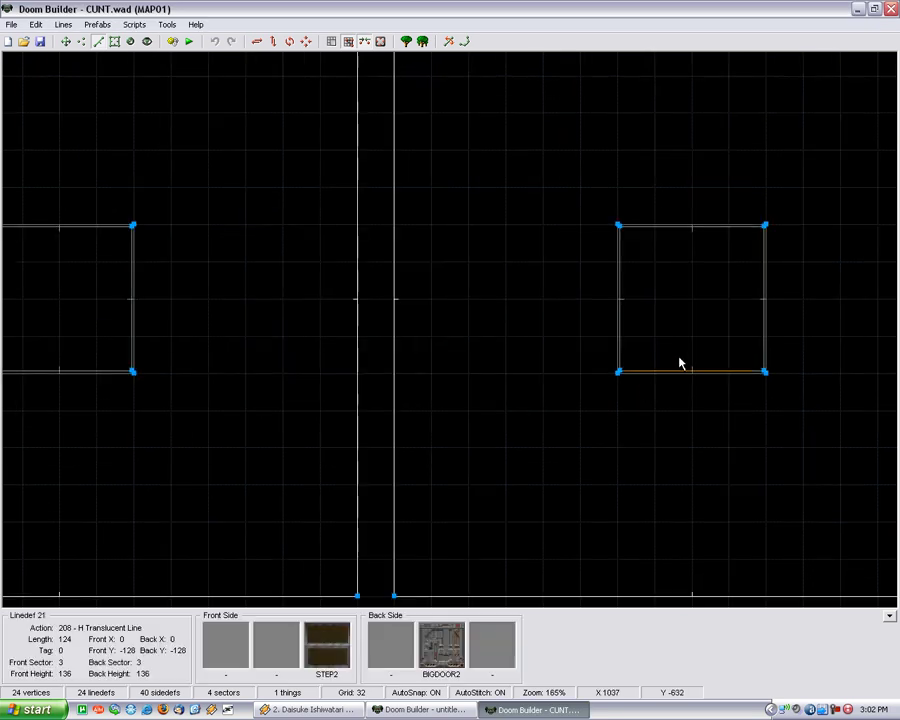
scroll(173, 261, down, 1)
scroll(488, 289, down, 2)
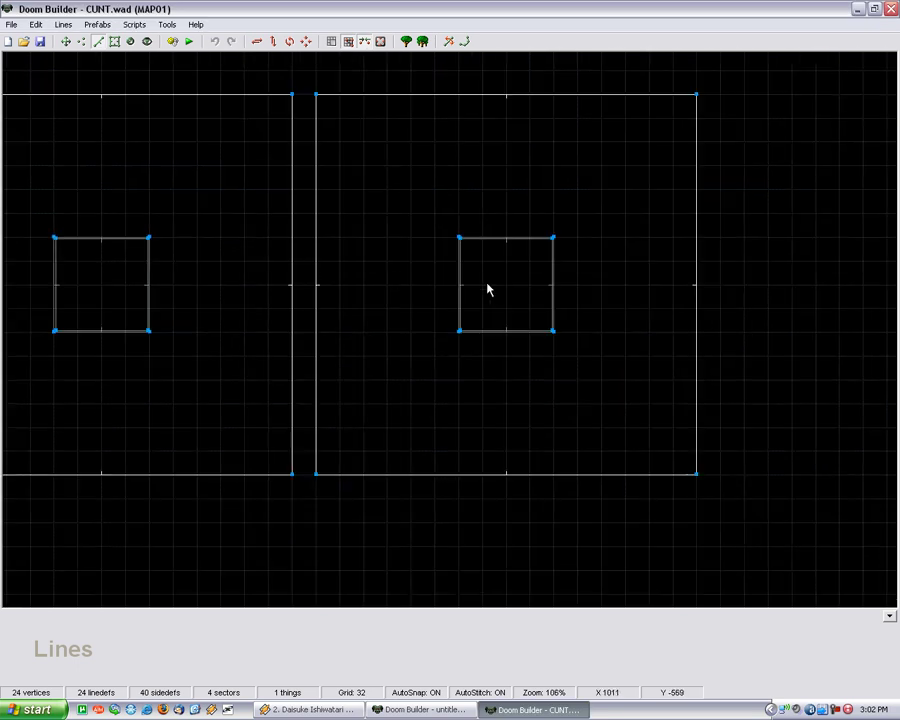
click(130, 41)
scroll(405, 269, down, 1)
drag(75, 286, 389, 291)
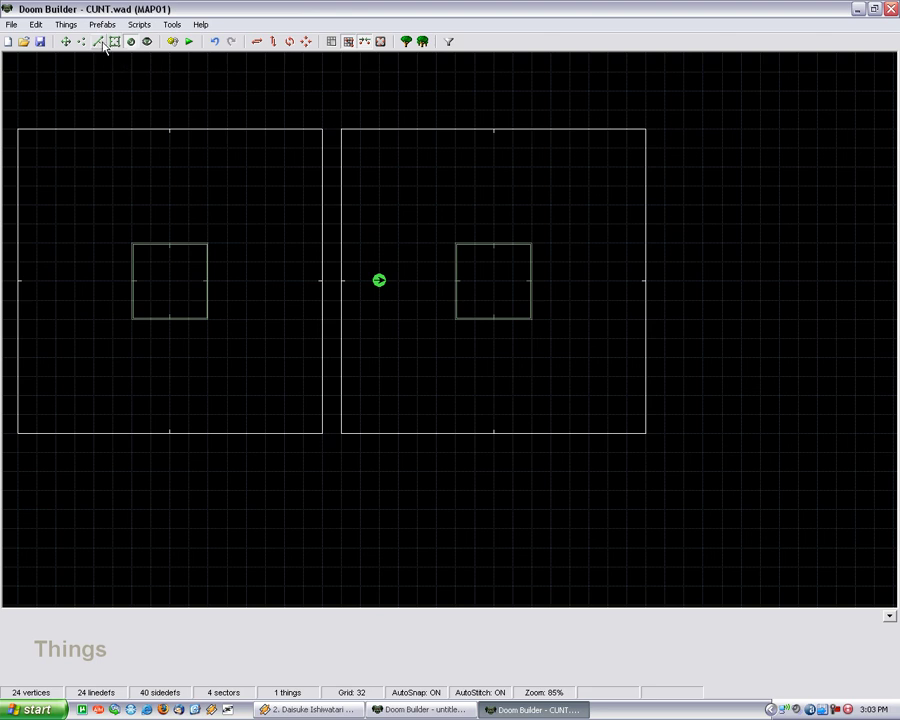
Launch a ZDoom test play and walk toward the grey pit floor.
click(189, 41)
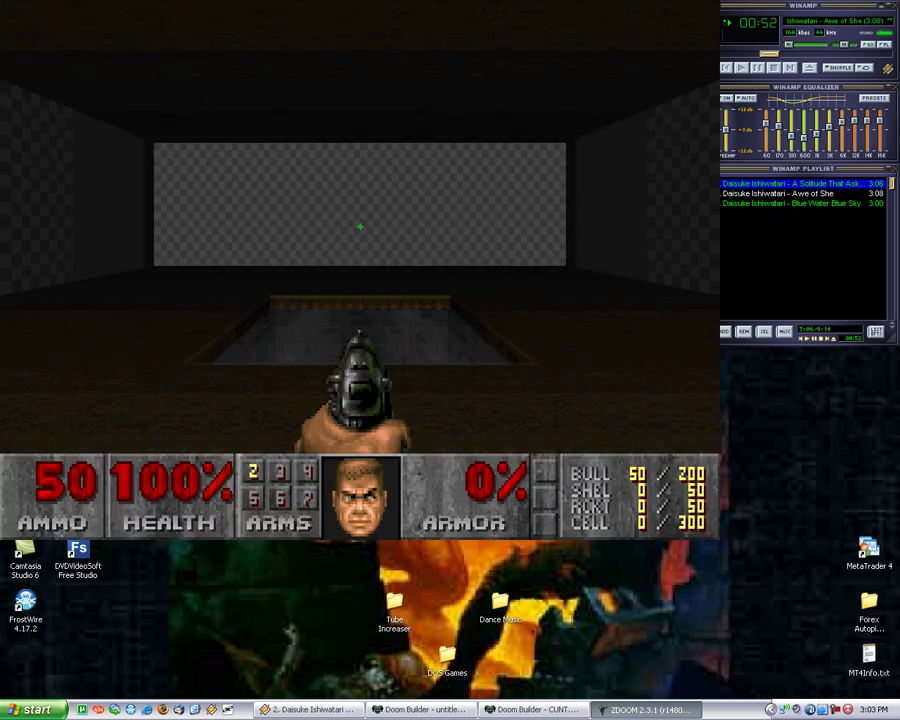
key(Up)
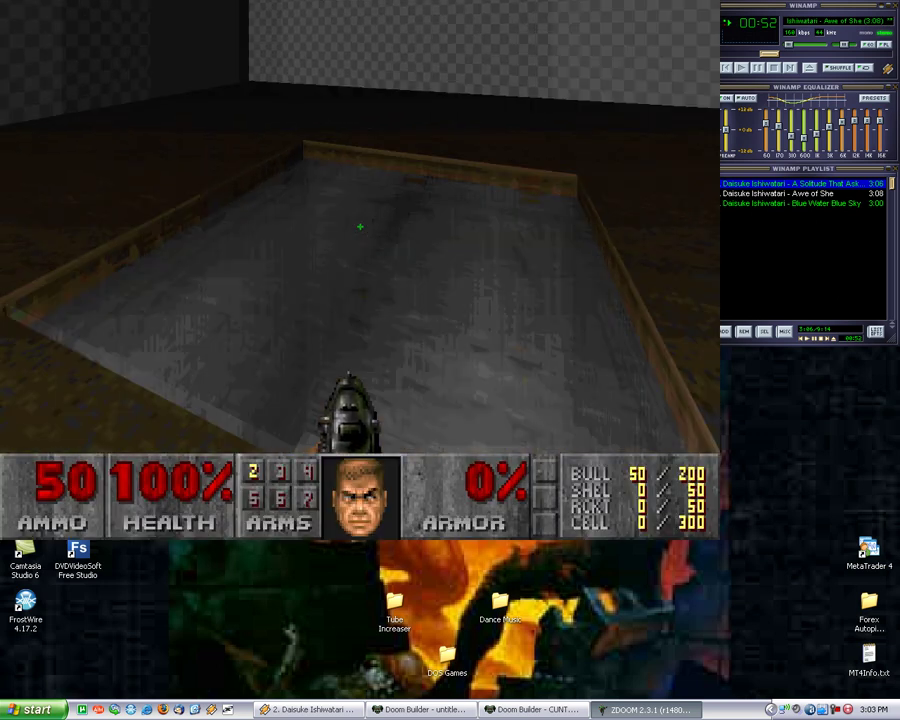
key(Down)
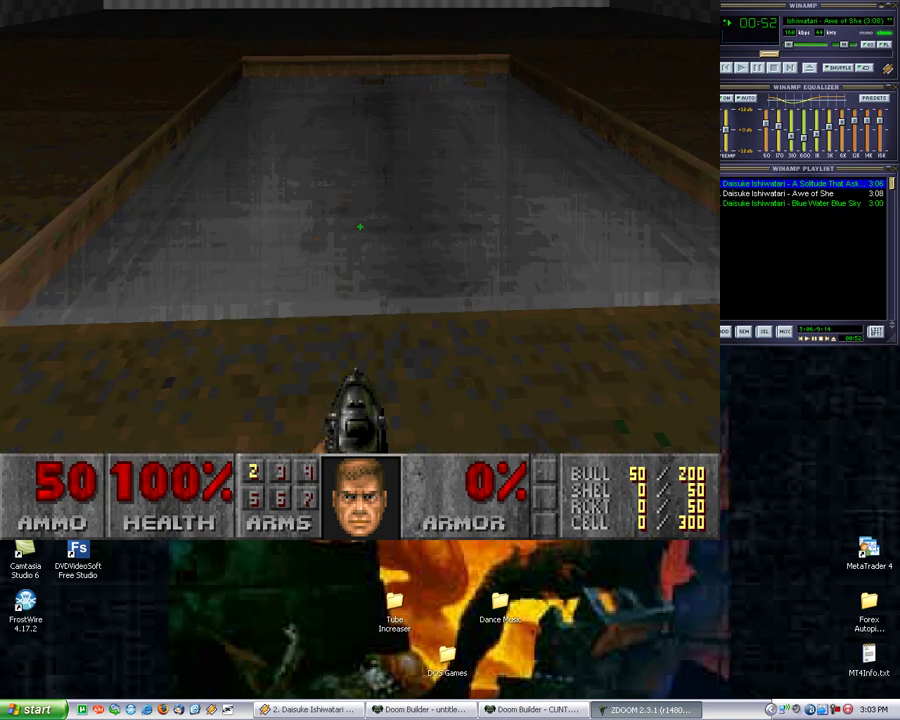
key(Up)
key(Up)
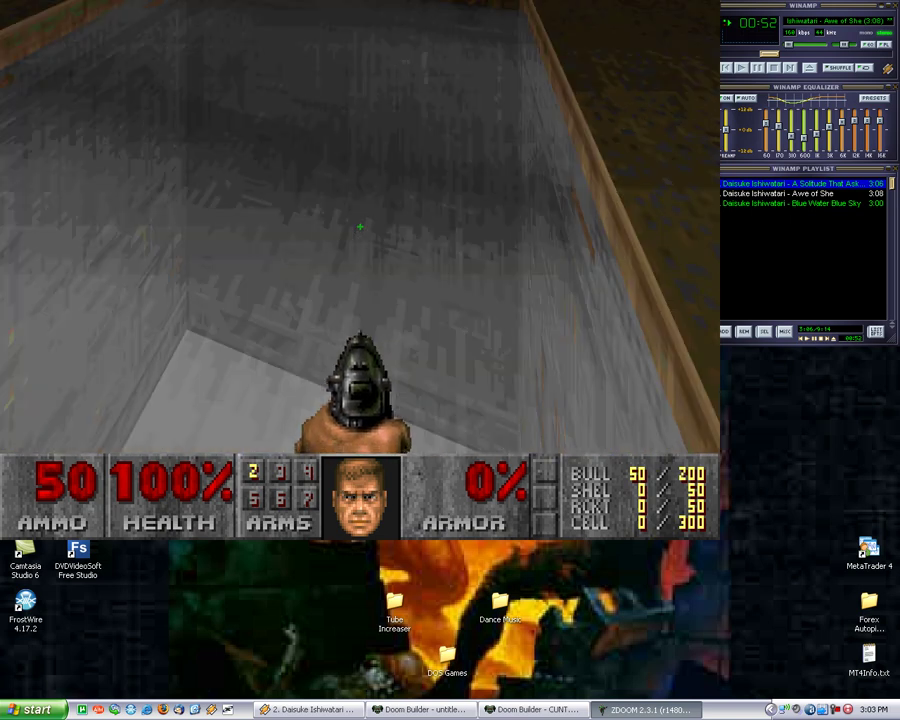
key(Down)
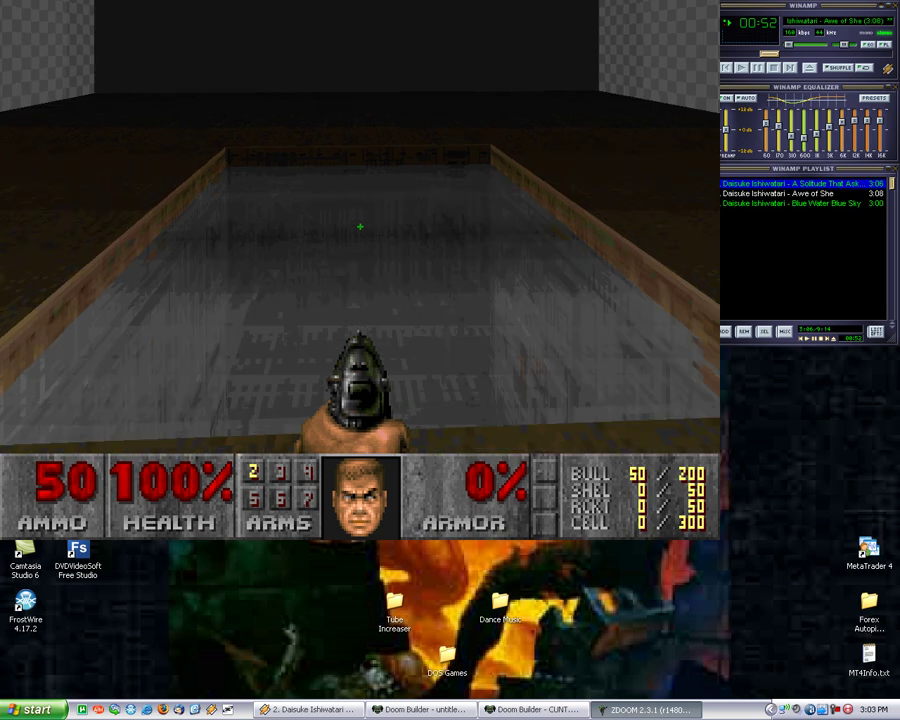
Walk onto and around the pit floor, viewing its corners and diagonals.
key(Left)
key(Up)
key(Left)
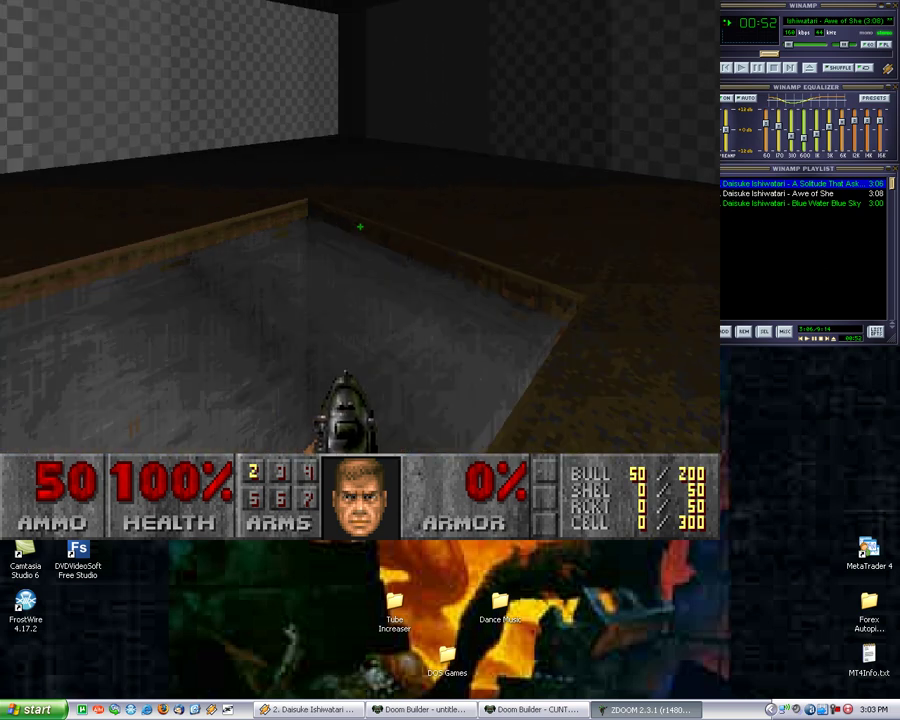
key(Right)
key(Up)
key(Left)
key(Right)
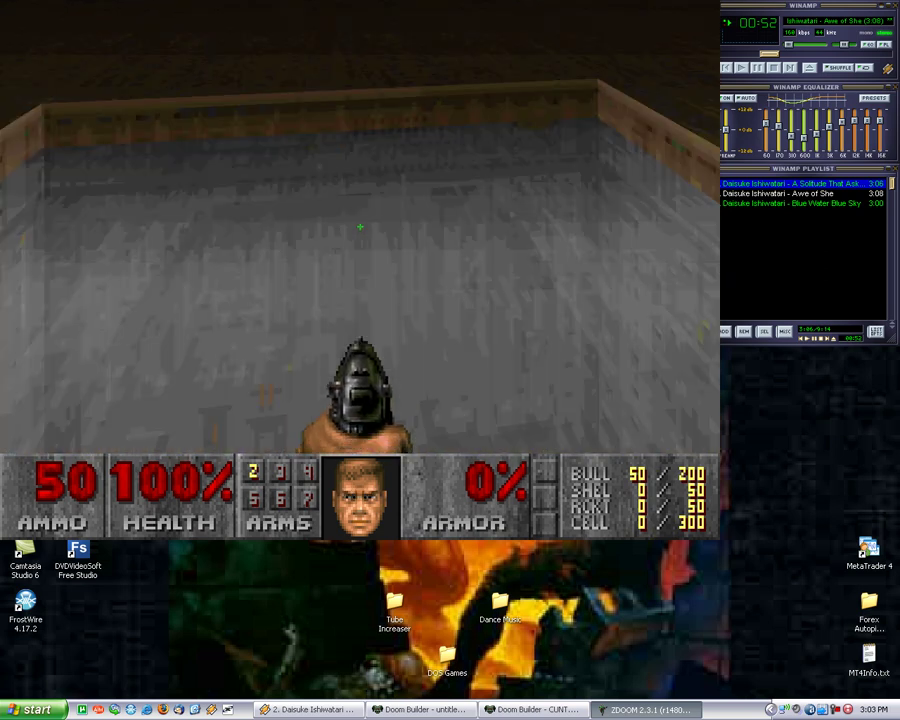
key(Down)
key(Left)
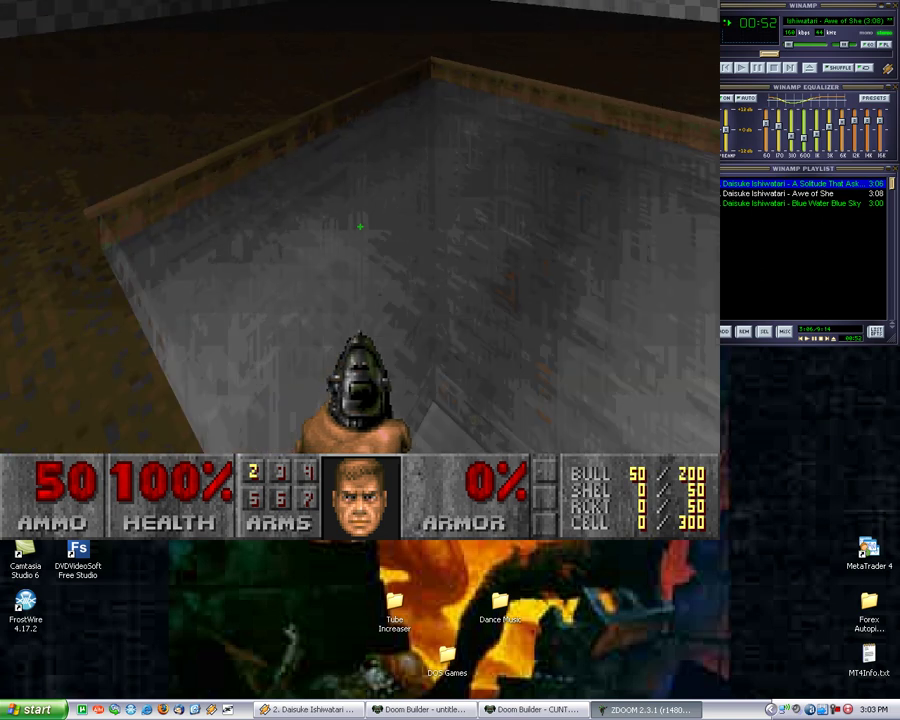
key(Right)
key(Down)
key(Left)
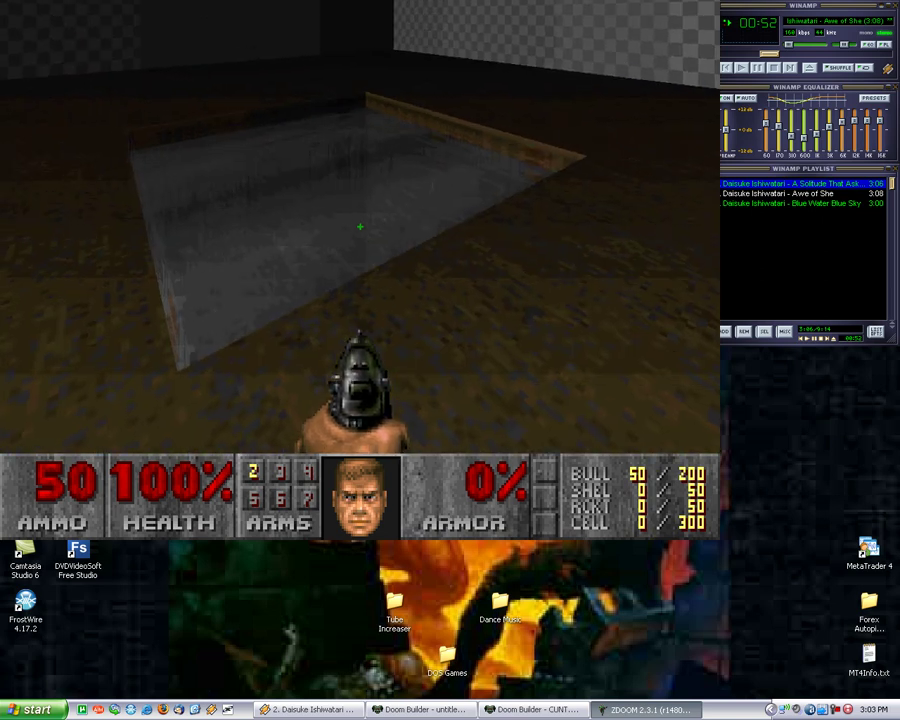
Quit the game from the Esc menu, confirming with Y.
key(Escape)
key(Up)
key(Return)
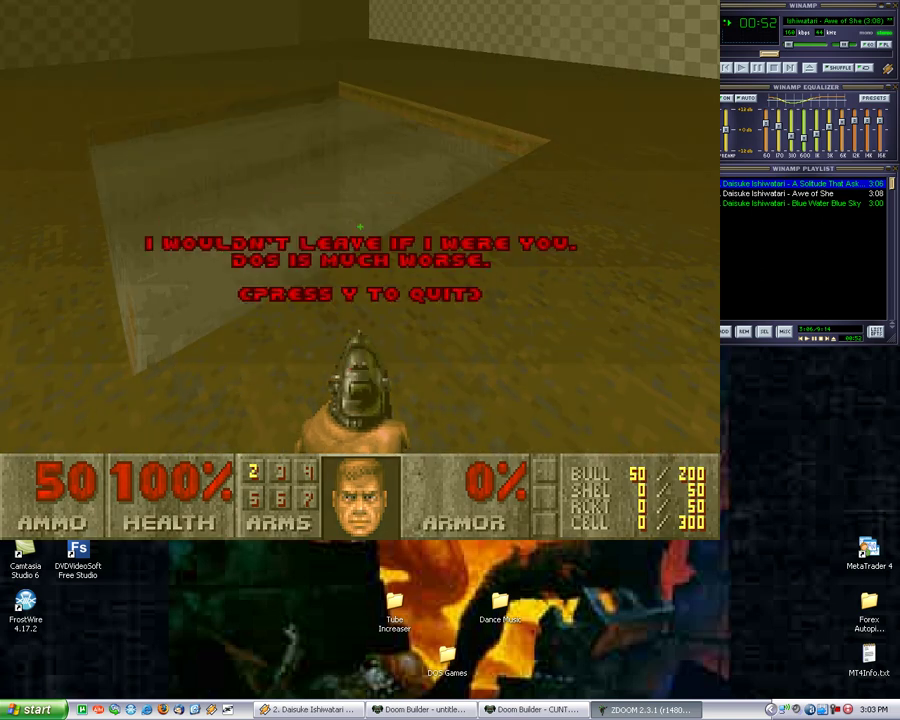
key(y)
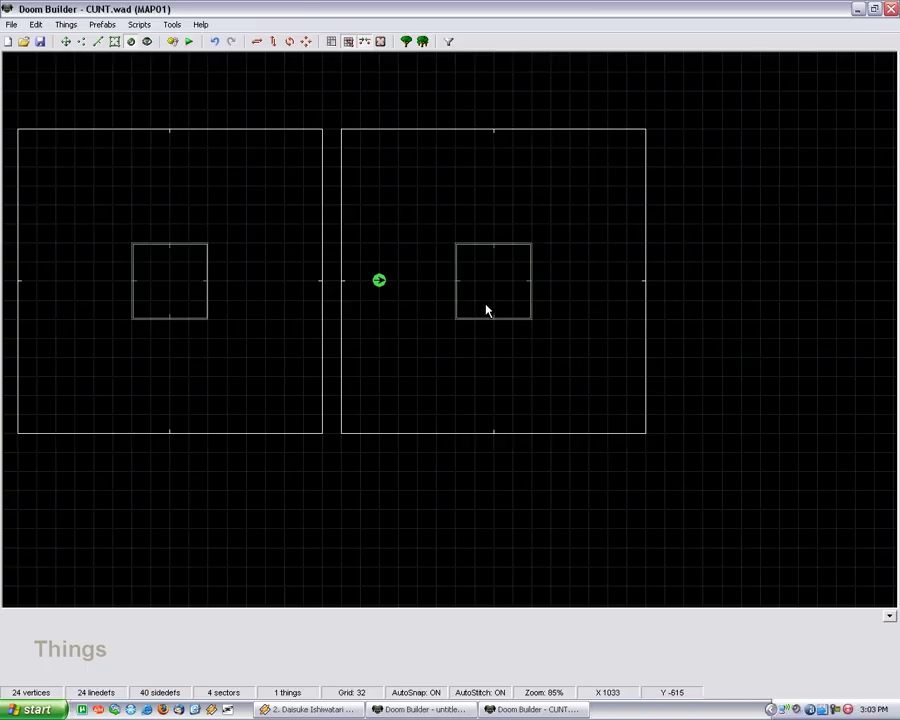
scroll(227, 267, down, 2)
scroll(260, 250, up, 3)
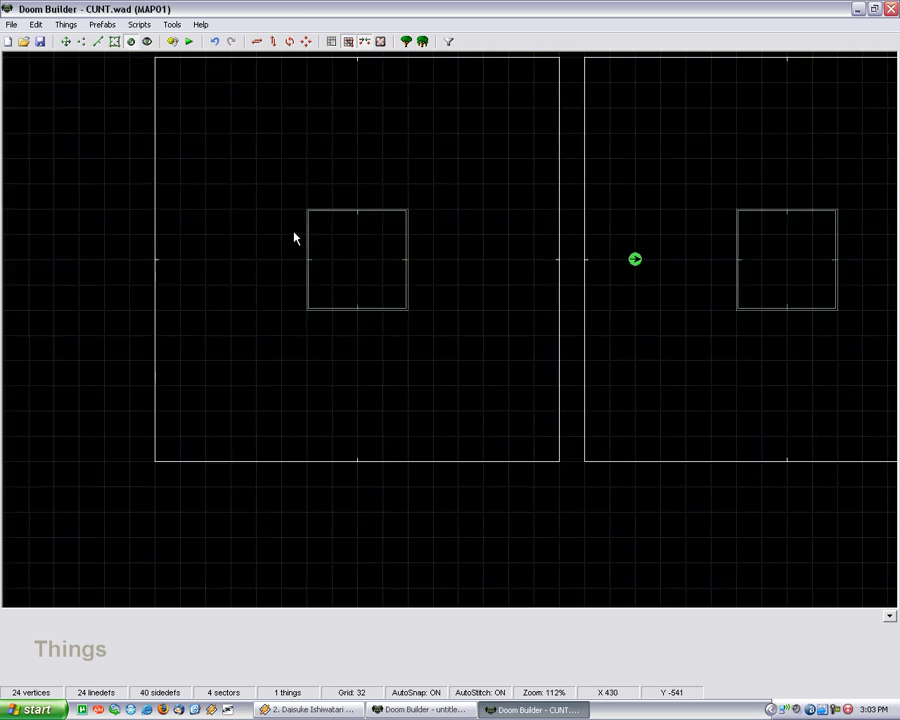
scroll(298, 218, up, 2)
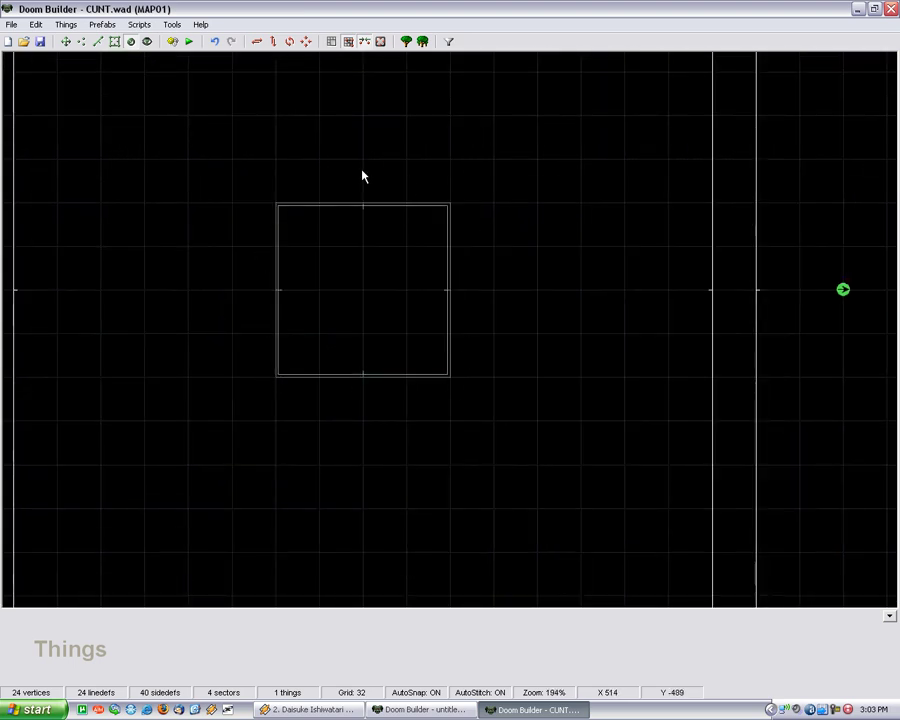
scroll(295, 190, down, 1)
scroll(293, 226, up, 3)
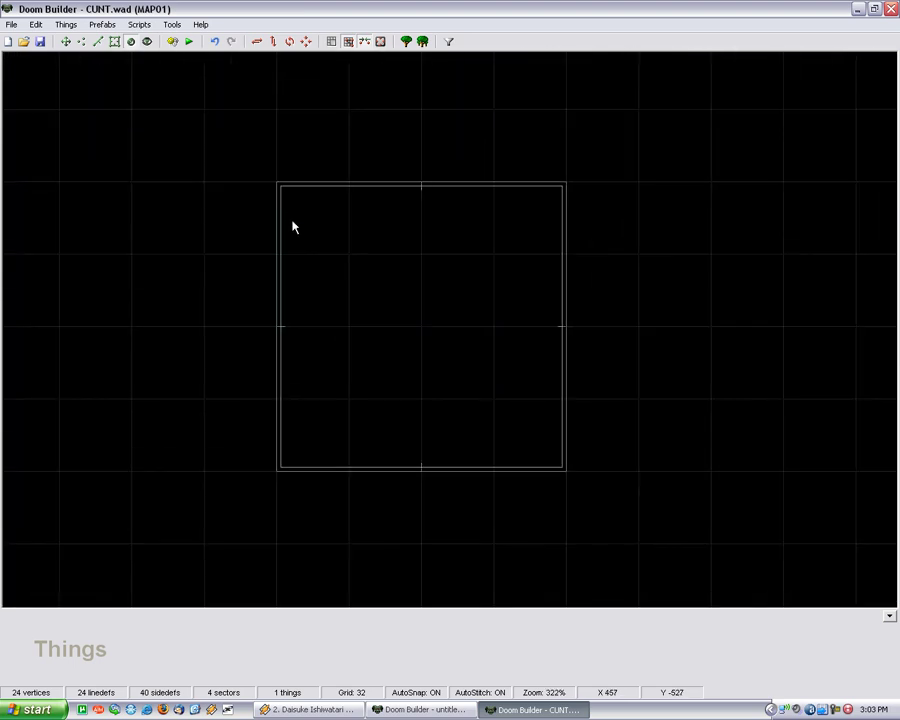
scroll(291, 224, up, 2)
scroll(289, 204, up, 3)
scroll(298, 203, up, 1)
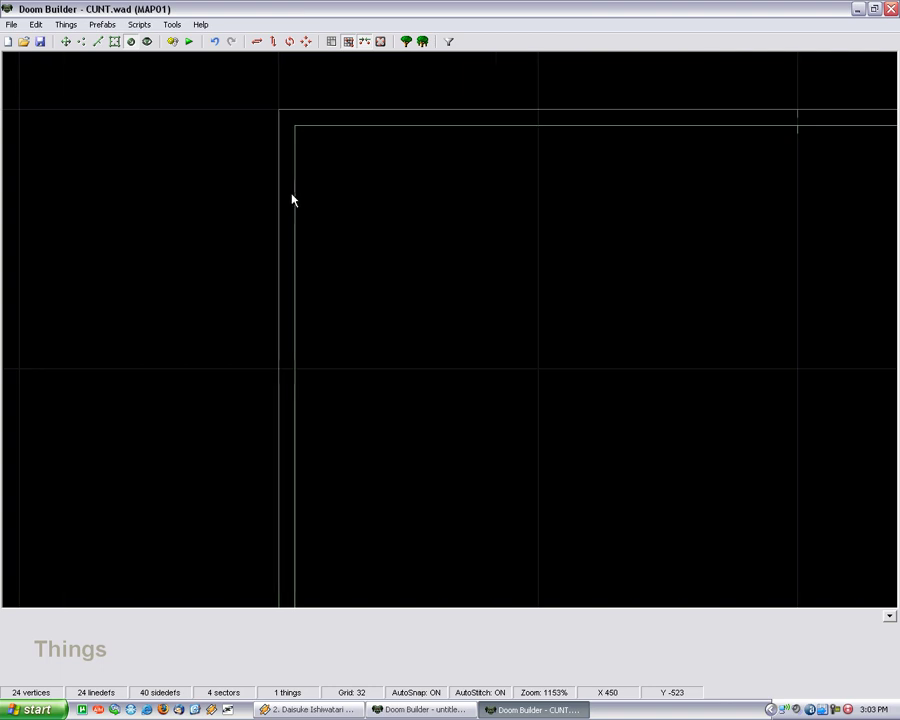
scroll(290, 195, down, 5)
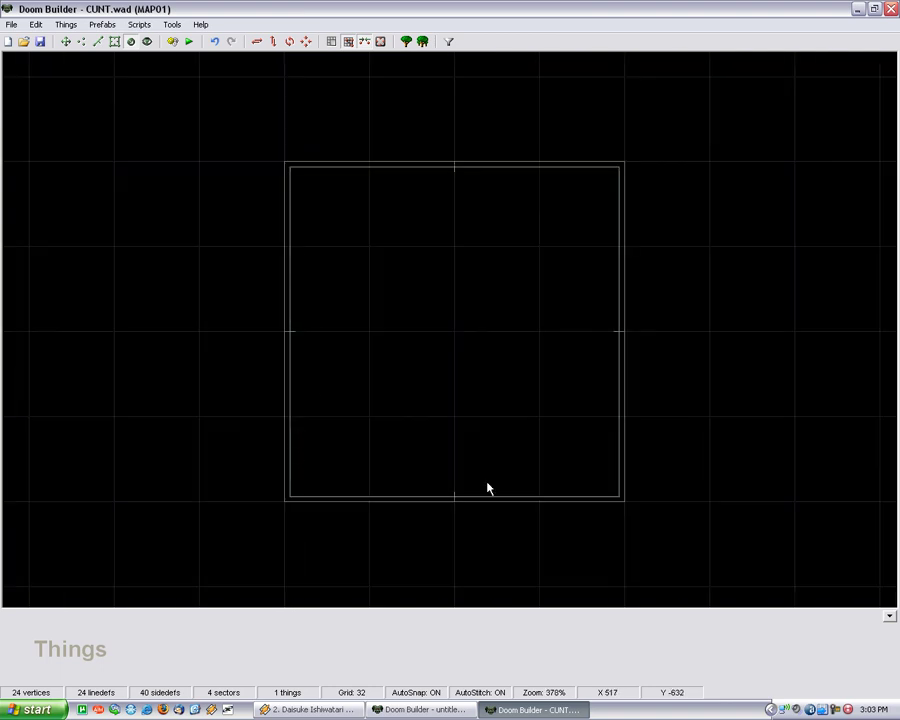
scroll(297, 305, up, 2)
scroll(271, 318, up, 3)
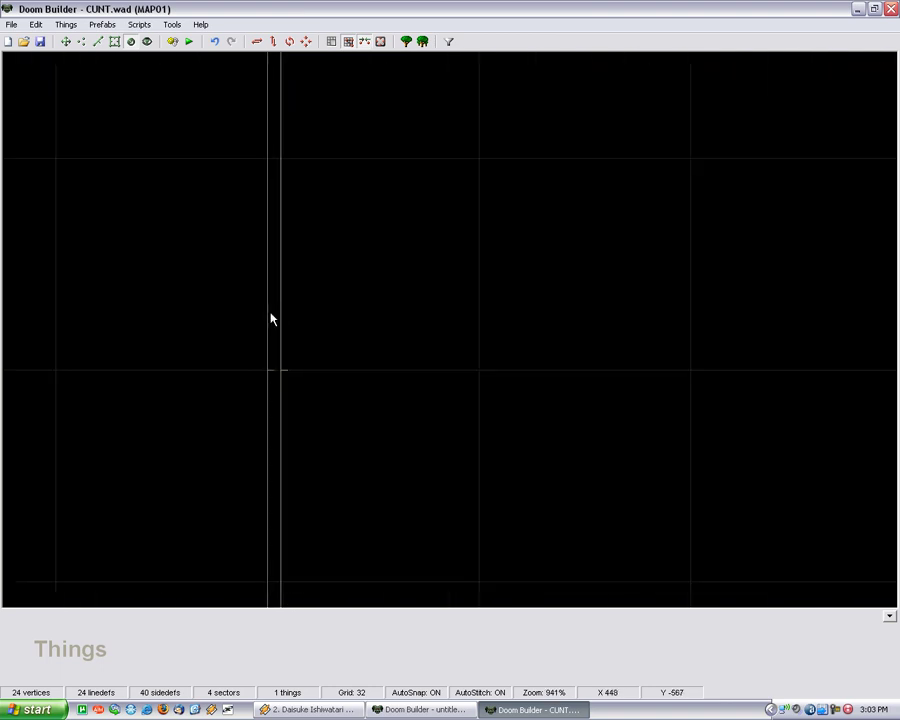
scroll(280, 320, down, 5)
Make line 8 a Translucent Line (action 208) with BIGBRIK2 middle textures offset -128 on both sides.
click(96, 41)
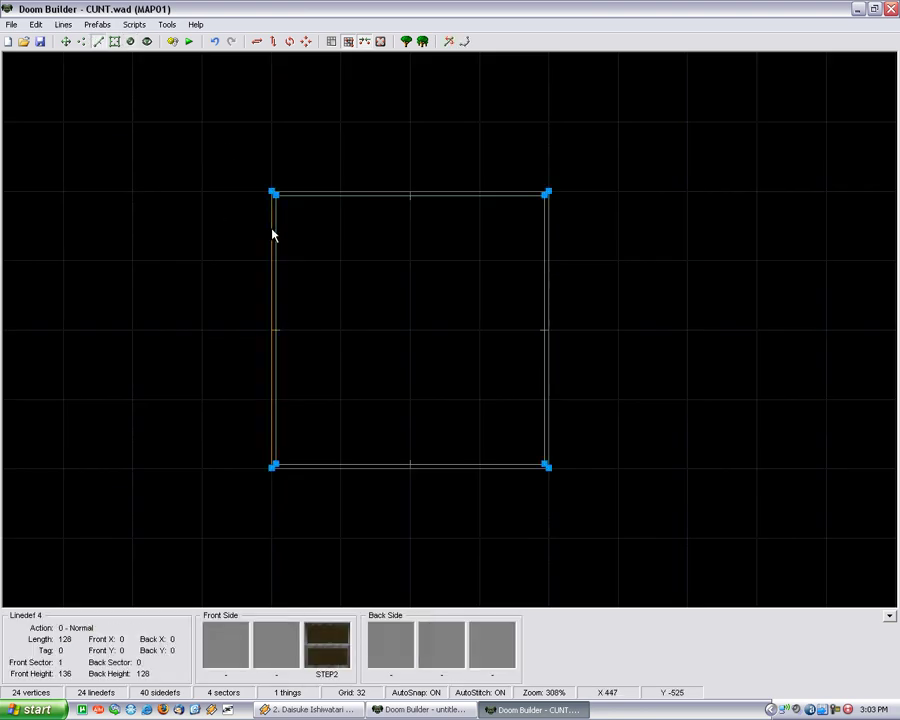
right_click(280, 244)
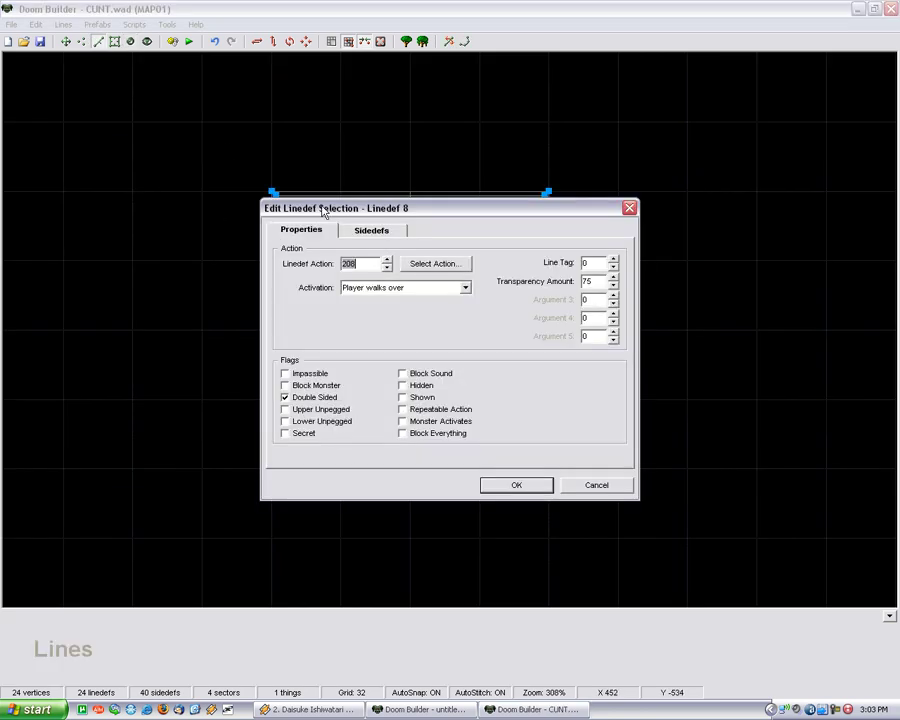
click(378, 231)
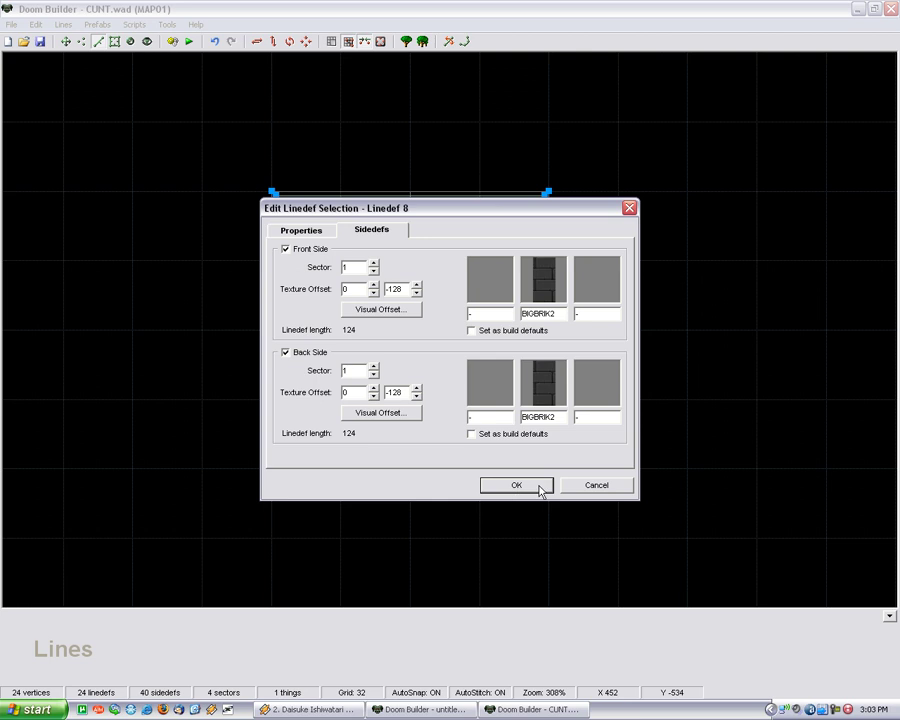
click(516, 485)
scroll(280, 236, down, 1)
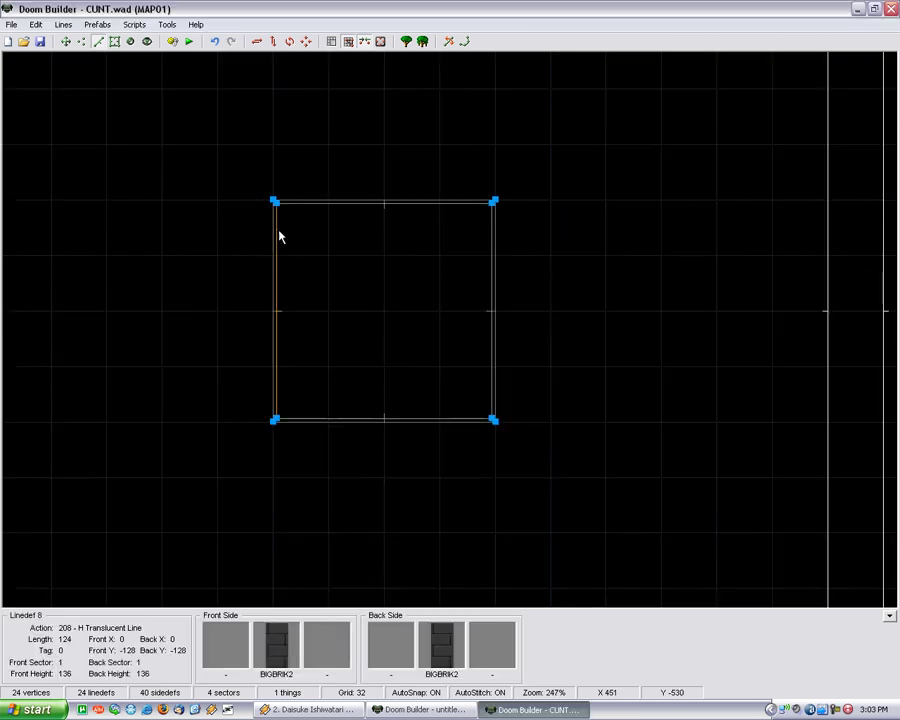
scroll(285, 237, up, 1)
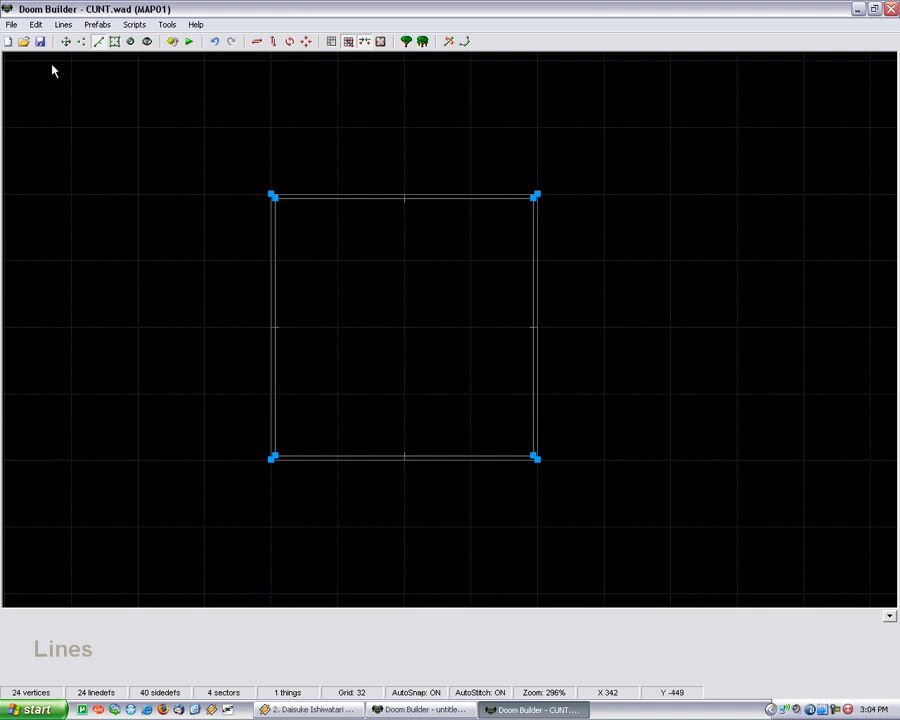
scroll(117, 144, down, 5)
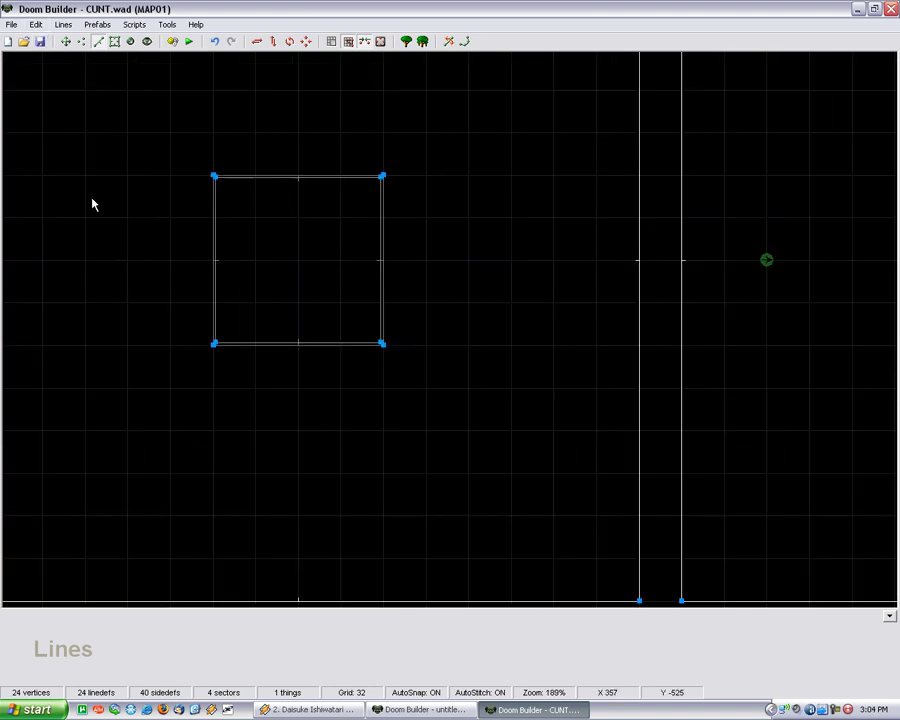
scroll(90, 200, down, 1)
scroll(446, 207, up, 2)
scroll(446, 207, up, 1)
scroll(400, 233, up, 4)
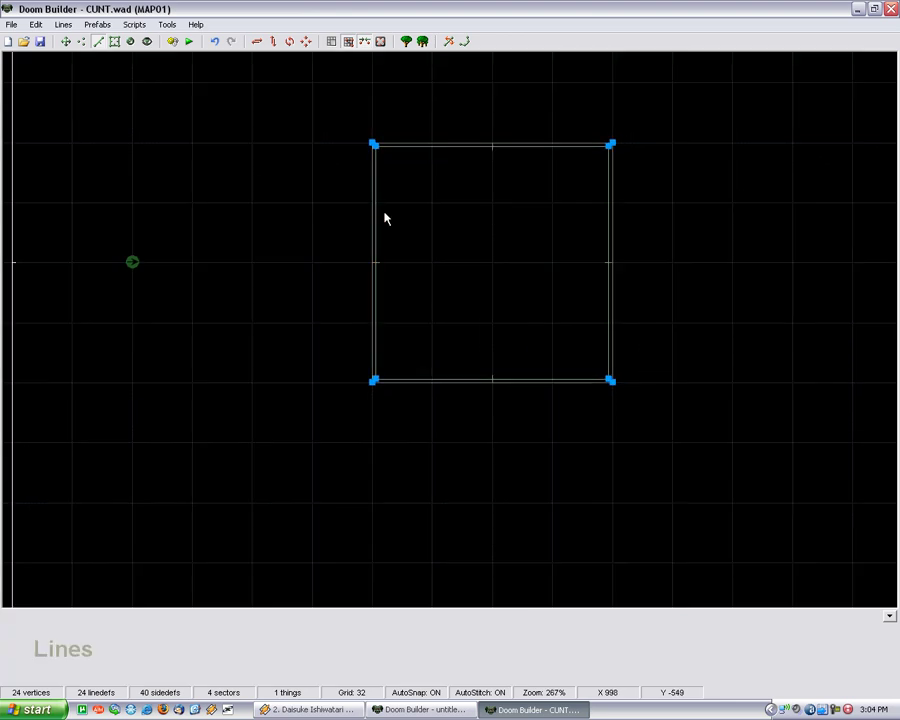
scroll(384, 215, up, 1)
scroll(381, 221, down, 4)
scroll(330, 212, down, 3)
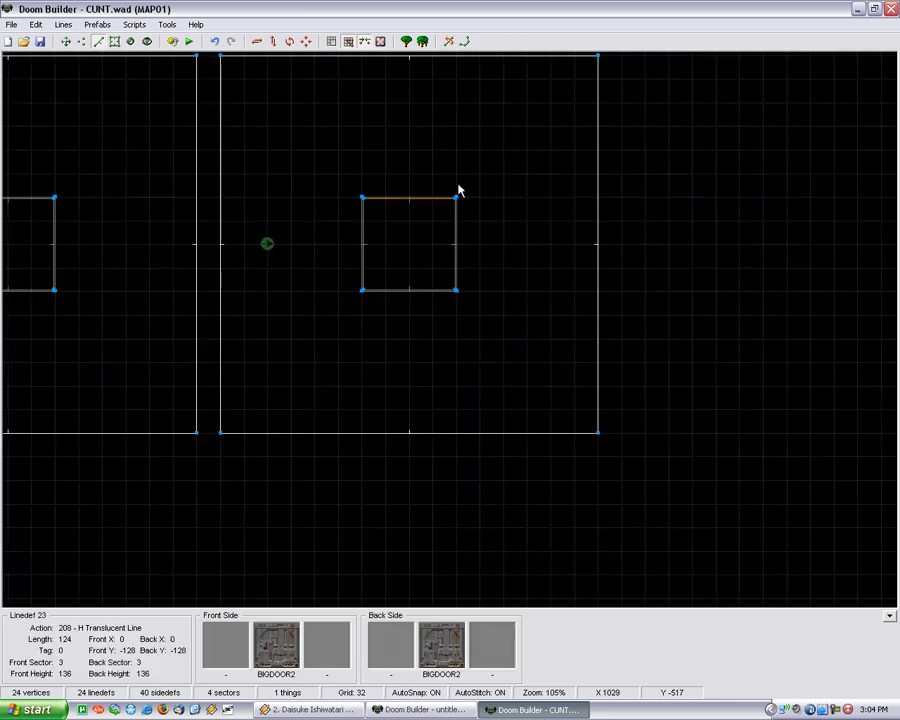